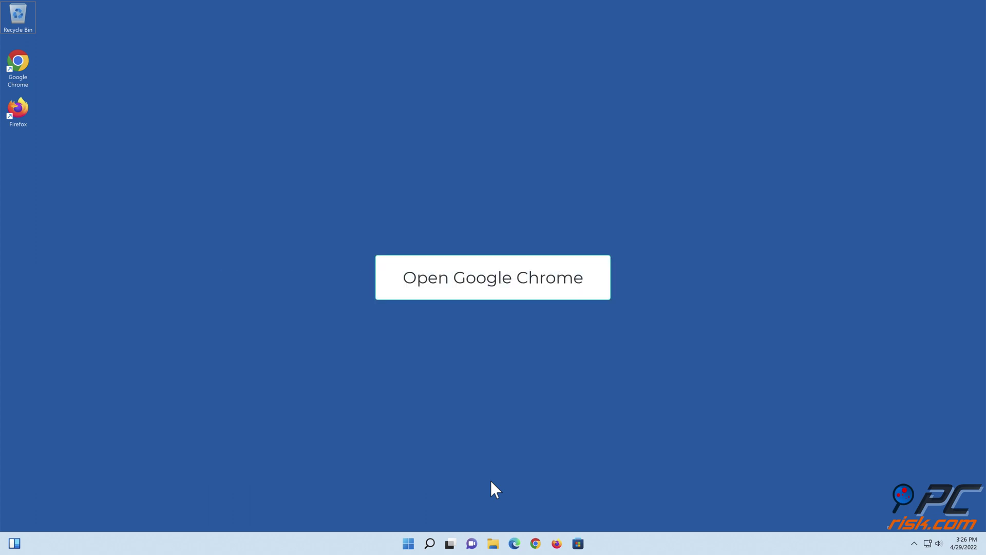
- Clear Chrome's browsing history, download history, cookies and cached images for All time
{"action": "left_click", "coordinate": [536, 544]}
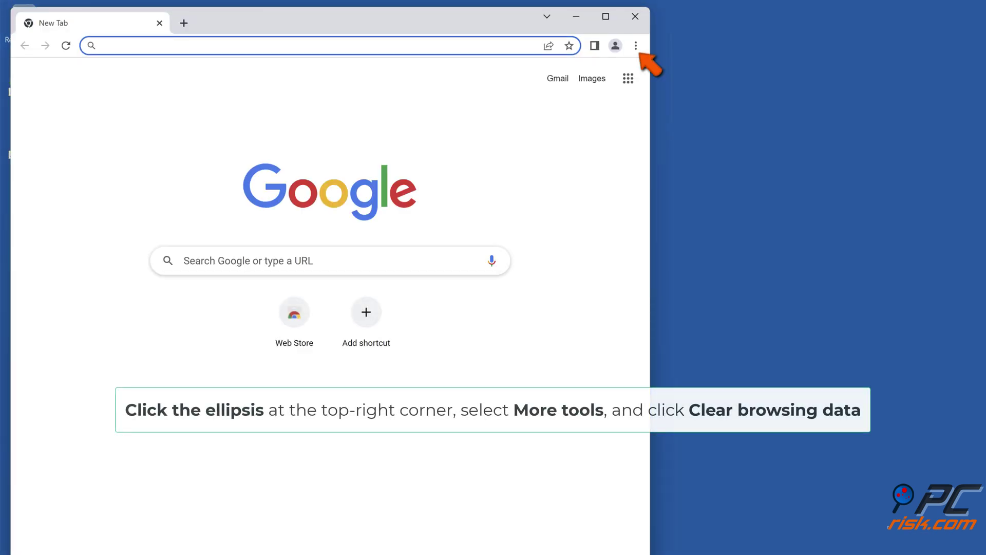
{"action": "left_click", "coordinate": [636, 46]}
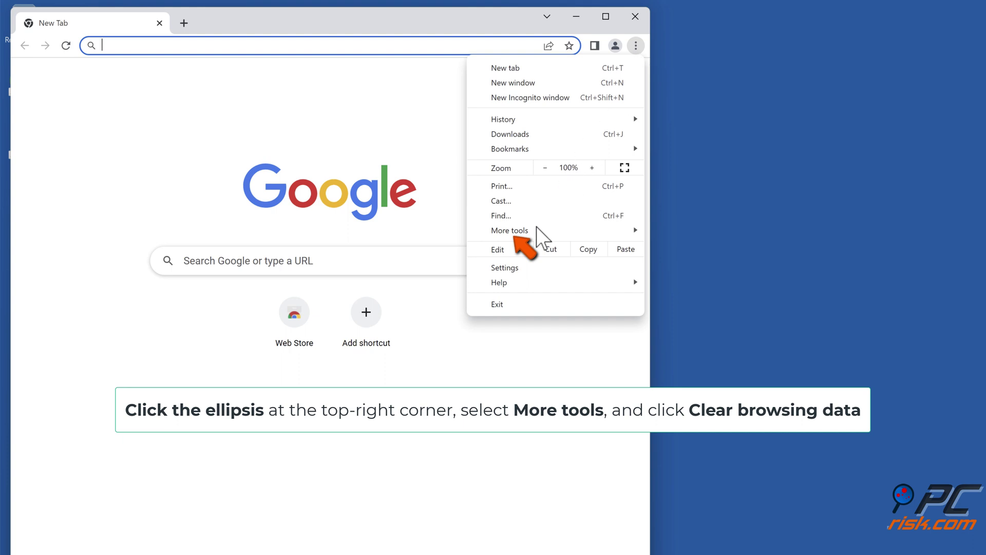
{"action": "mouse_move", "coordinate": [510, 231]}
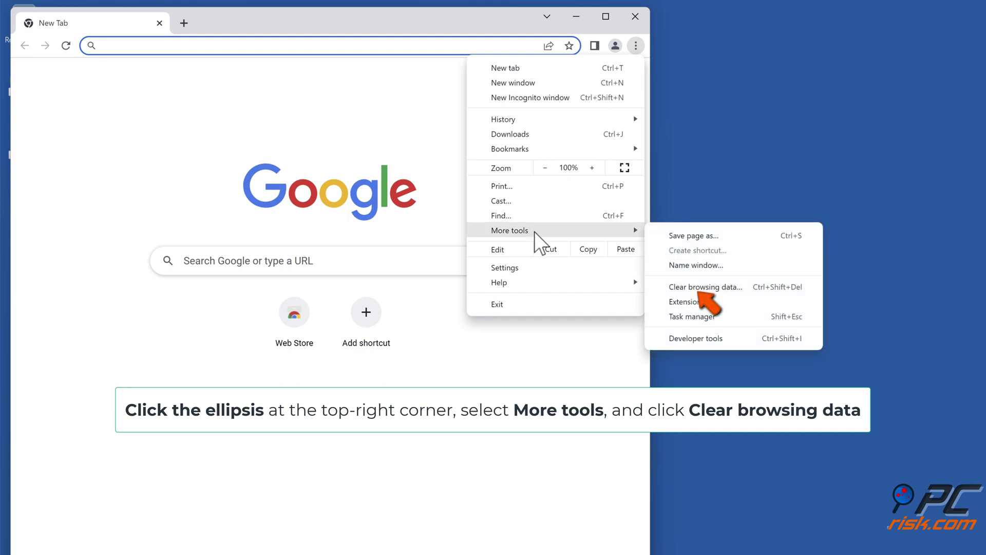
{"action": "left_click", "coordinate": [706, 286]}
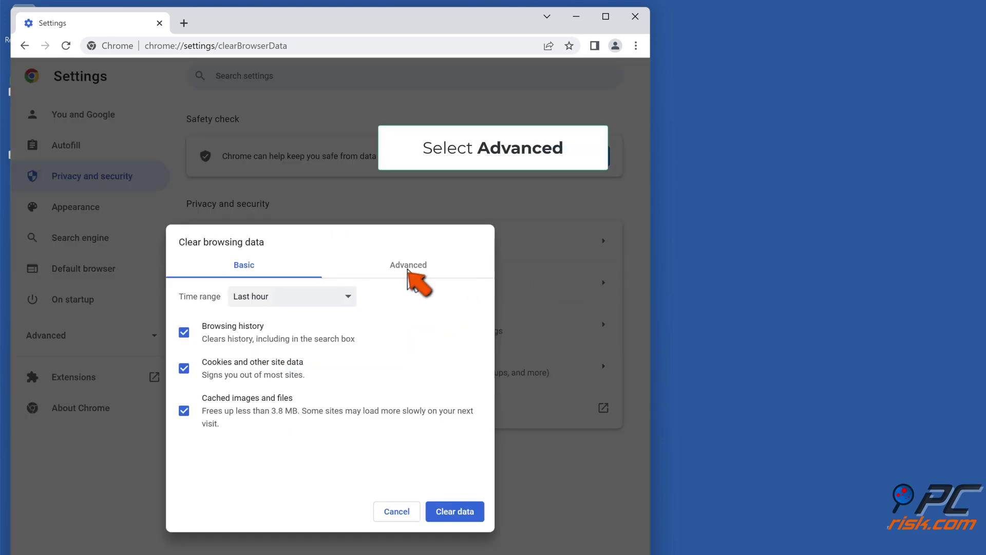
{"action": "left_click", "coordinate": [409, 270]}
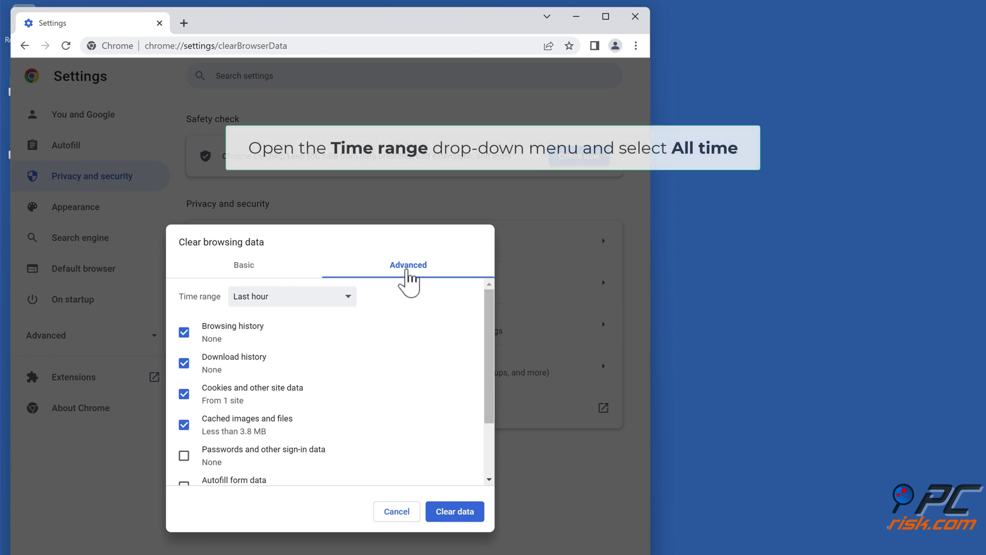
{"action": "left_click", "coordinate": [349, 297]}
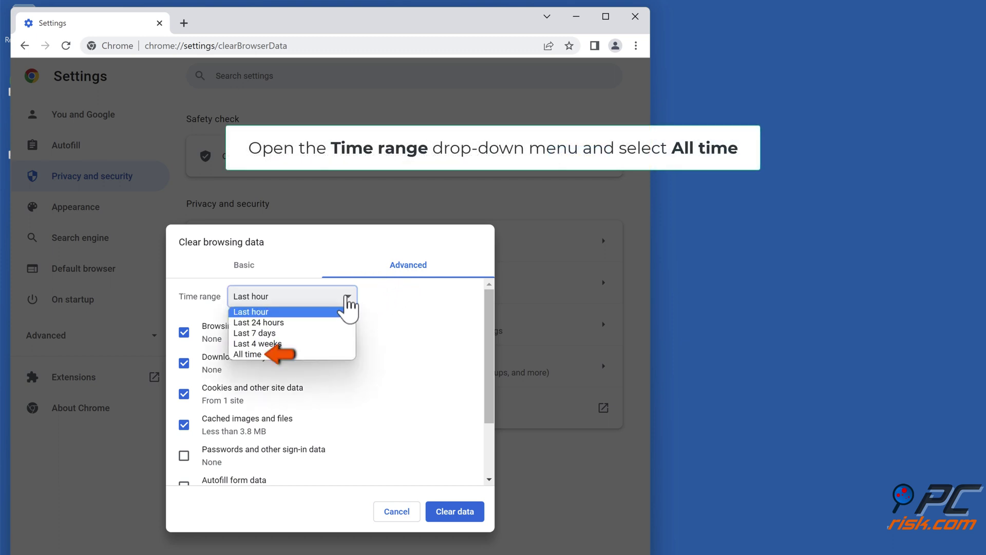
{"action": "left_click", "coordinate": [255, 354]}
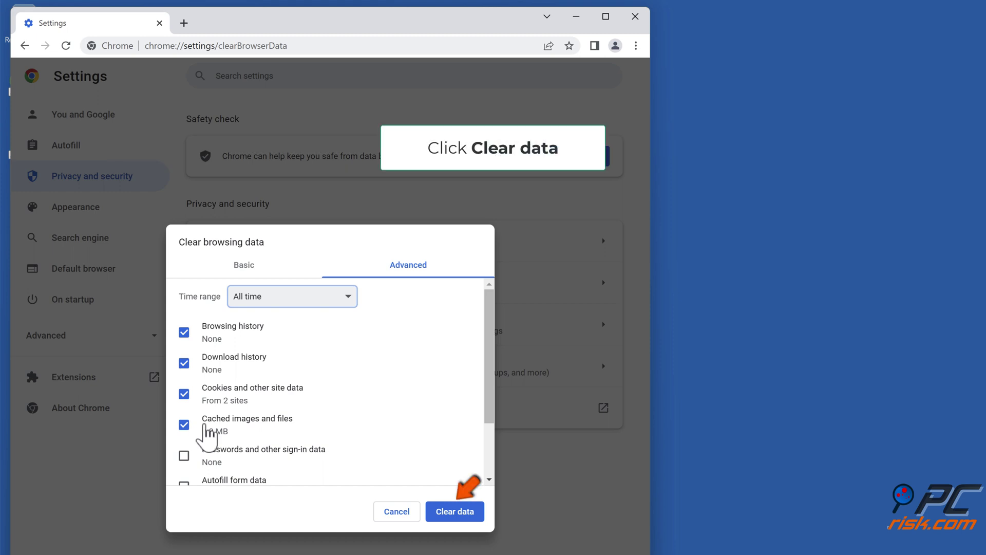
{"action": "left_click", "coordinate": [468, 512]}
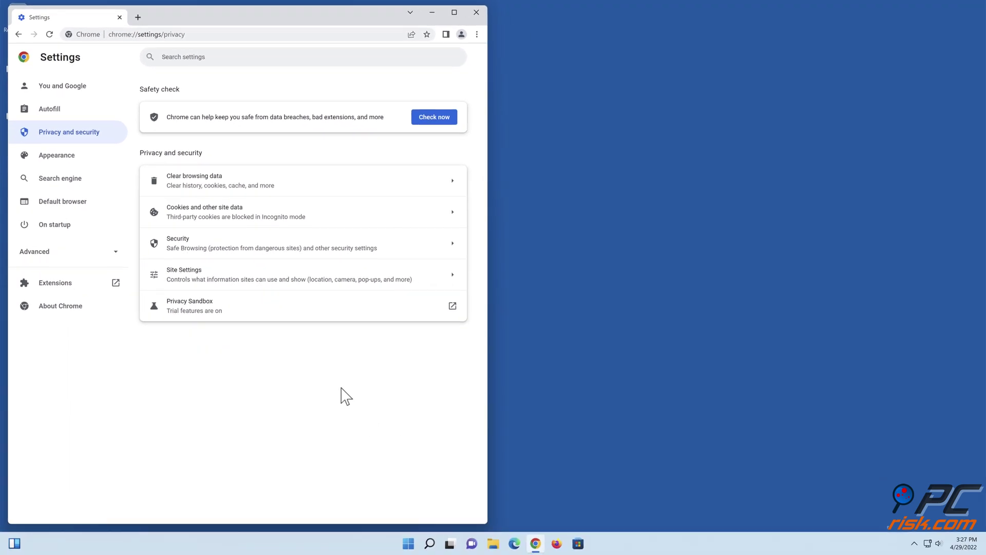
- Close Chrome and run inetcpl.cpl to open Internet Properties
{"action": "left_click", "coordinate": [476, 13]}
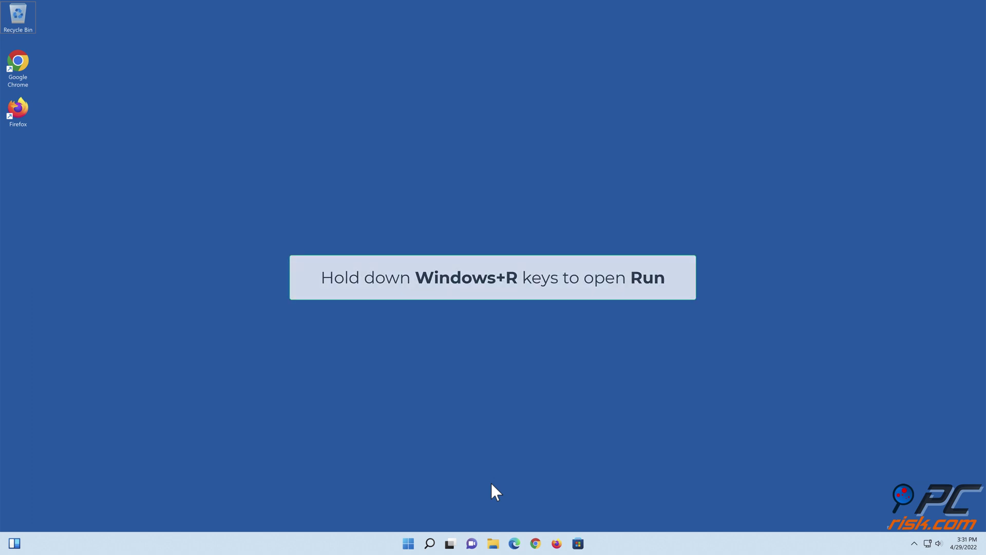
{"action": "key", "text": "super+r"}
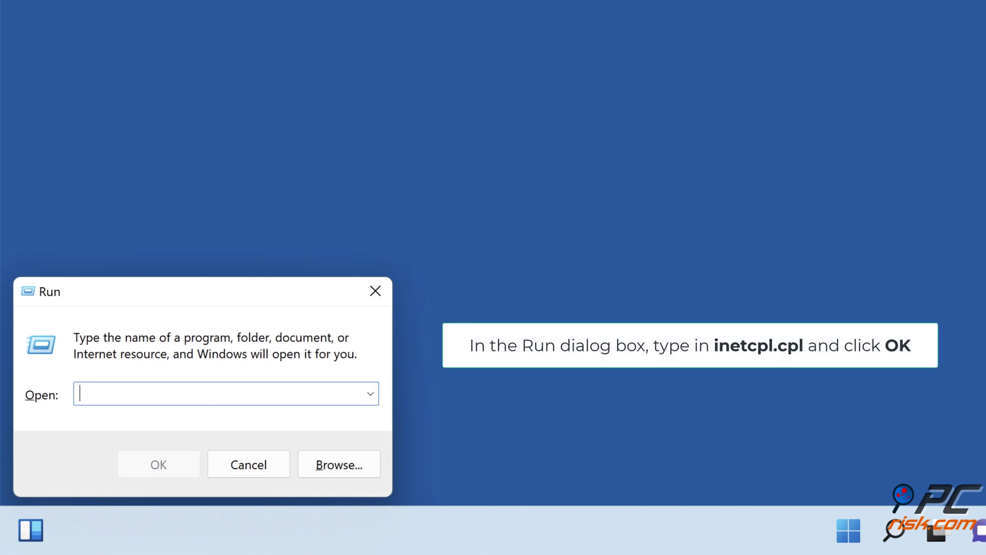
{"action": "type", "text": "i"}
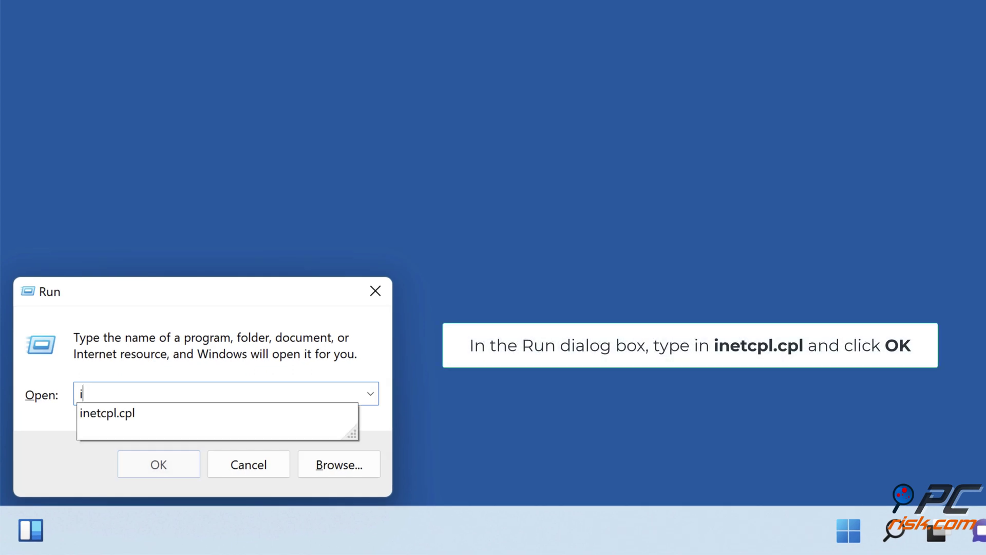
{"action": "type", "text": "netcpl.cpl"}
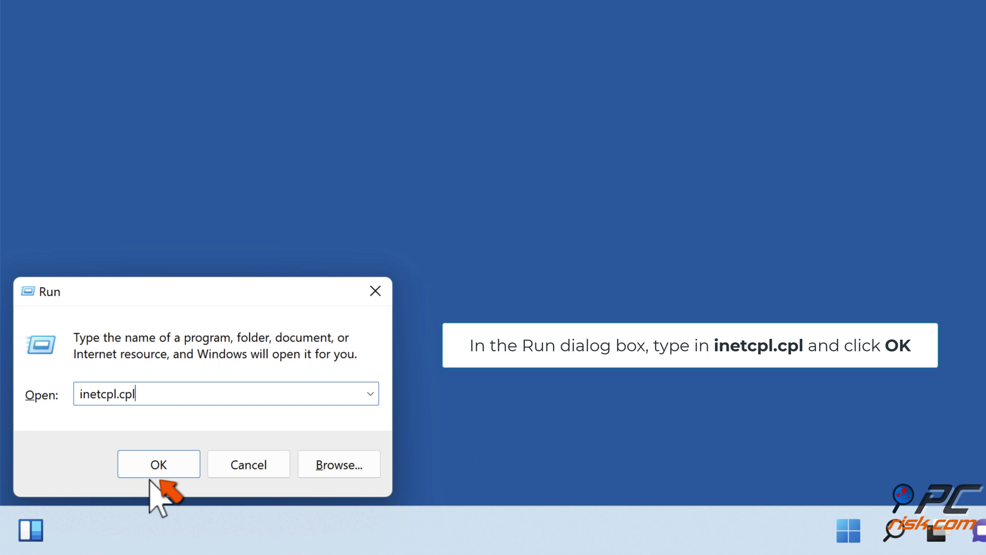
{"action": "left_click", "coordinate": [158, 465]}
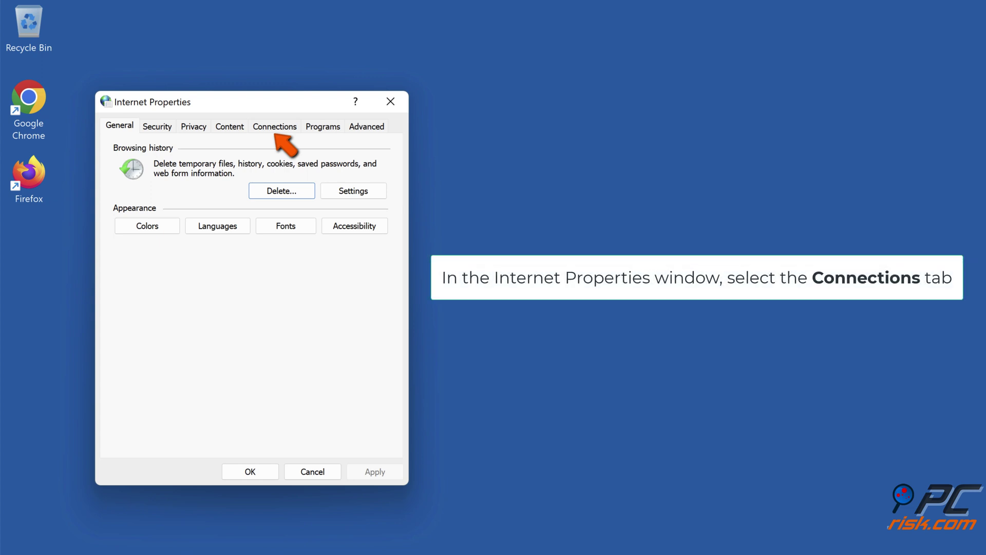
- Turn off the LAN proxy server, enable automatic settings detection, and close Internet Properties
{"action": "left_click", "coordinate": [275, 127]}
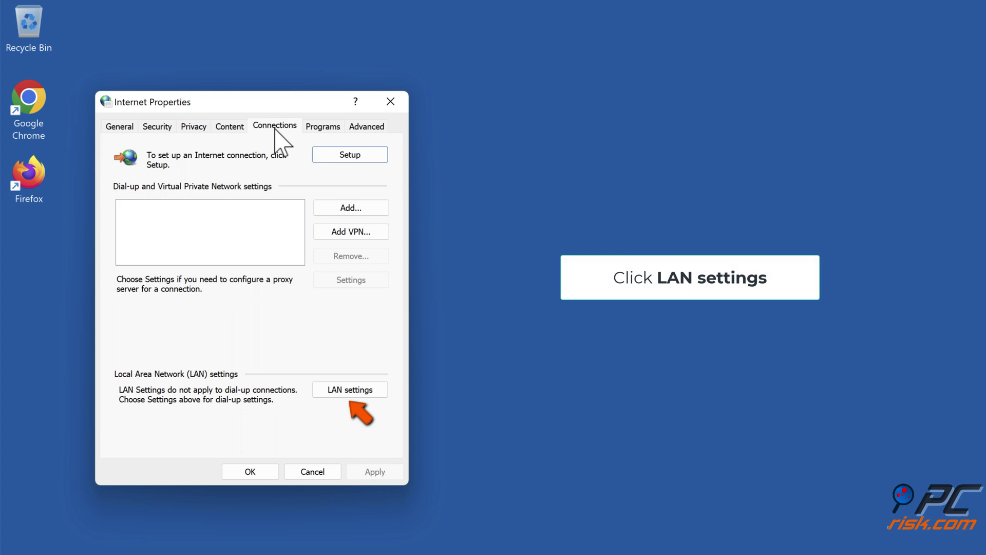
{"action": "left_click", "coordinate": [350, 390]}
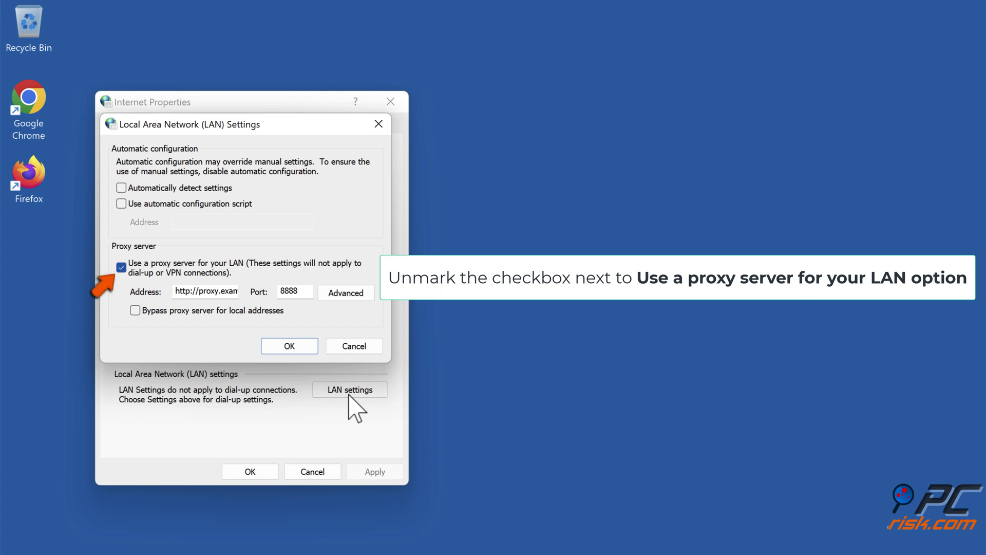
{"action": "left_click", "coordinate": [121, 268]}
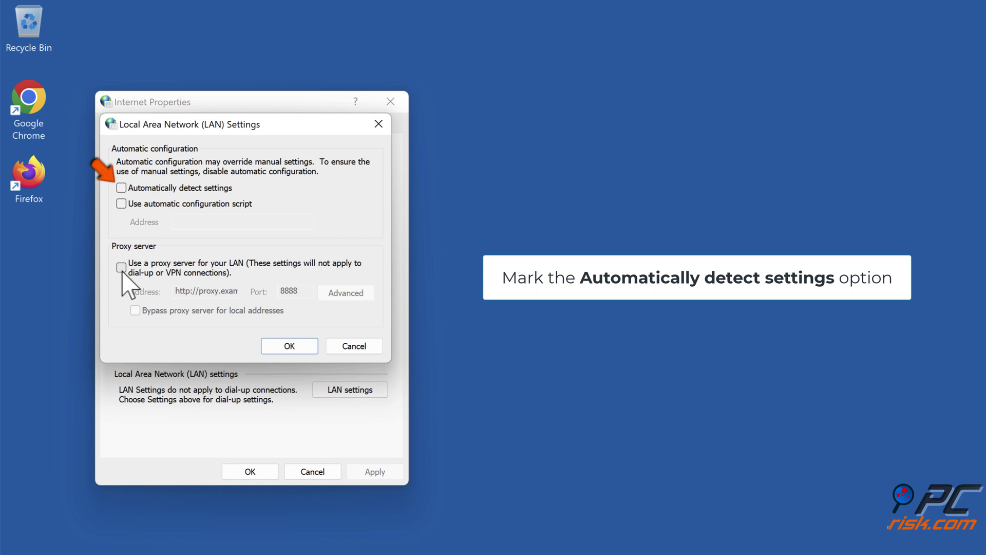
{"action": "left_click", "coordinate": [121, 188]}
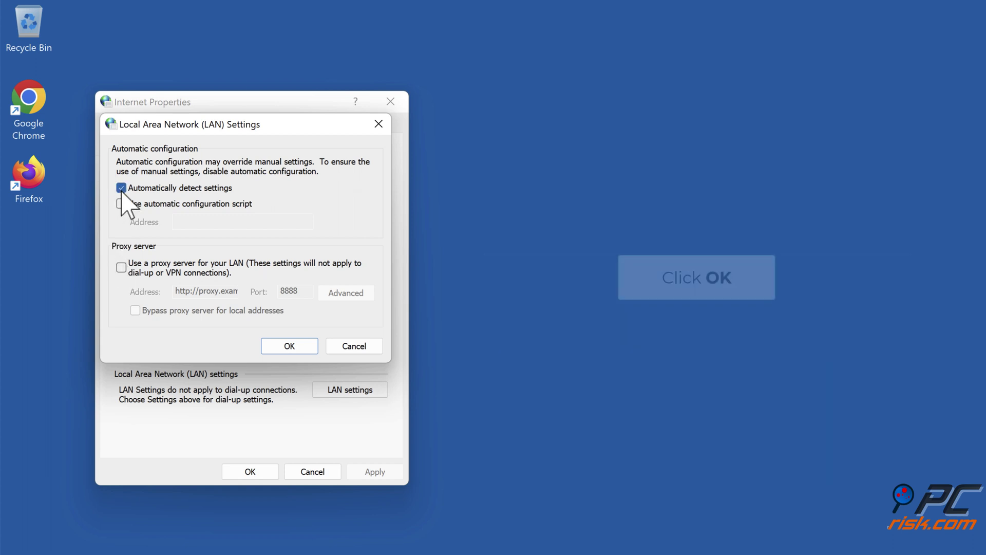
{"action": "left_click", "coordinate": [290, 346]}
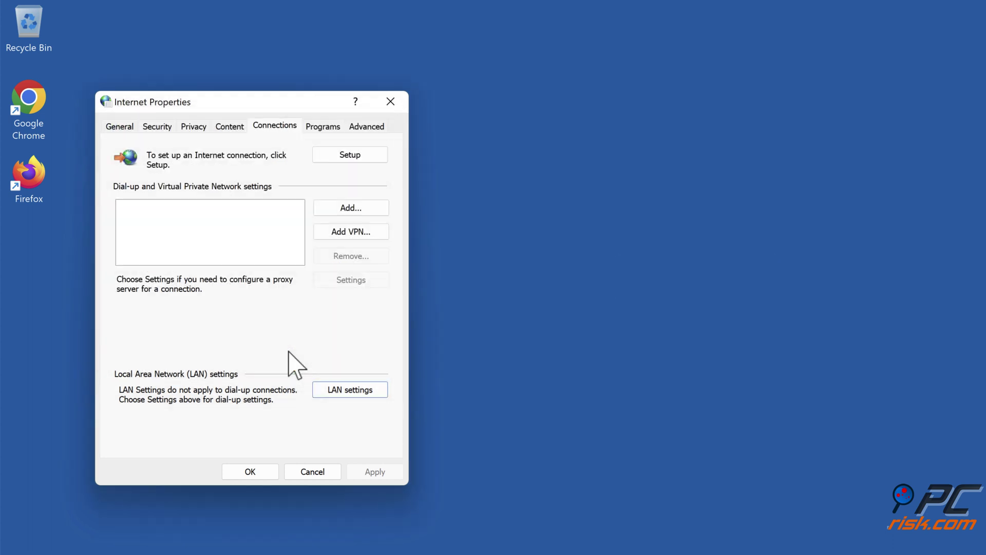
{"action": "left_click", "coordinate": [249, 471]}
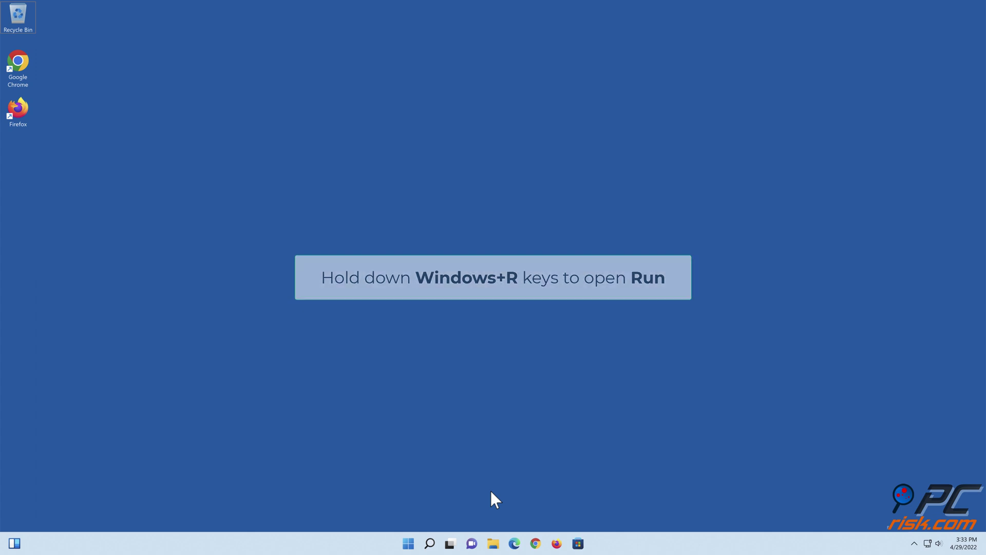
- Run ncpa.cpl to open Network Connections showing the Ethernet adapter
{"action": "key", "text": "super+r"}
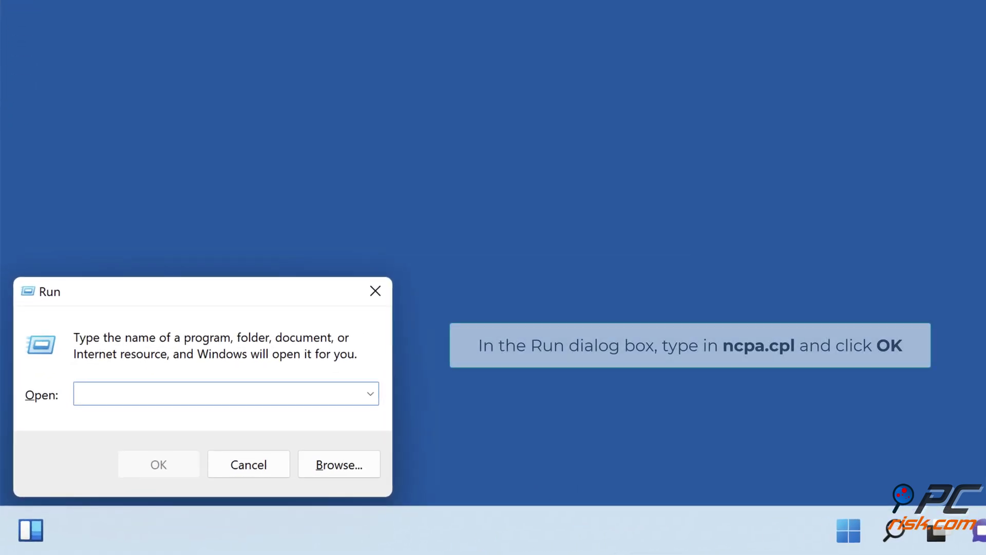
{"action": "type", "text": "ncpa.cpl"}
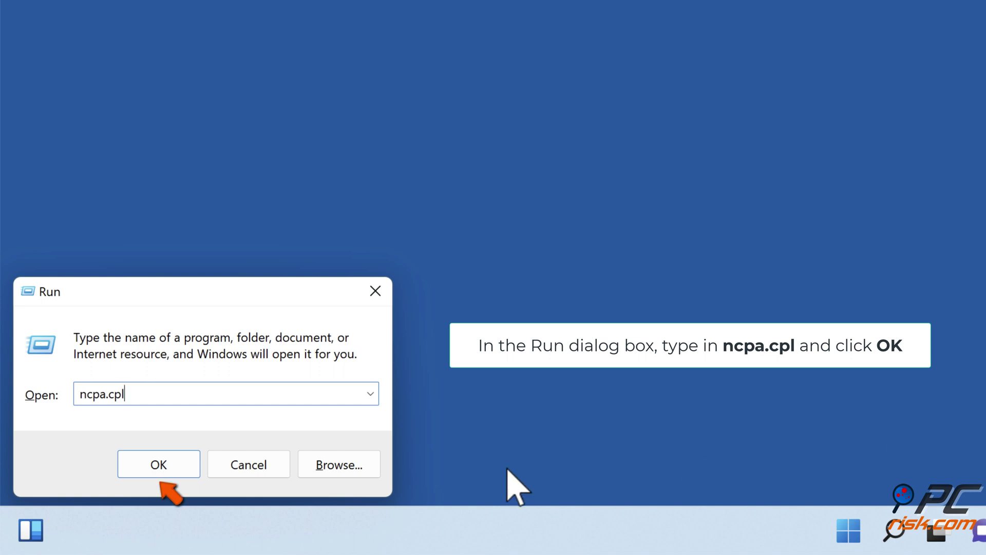
{"action": "left_click", "coordinate": [158, 465]}
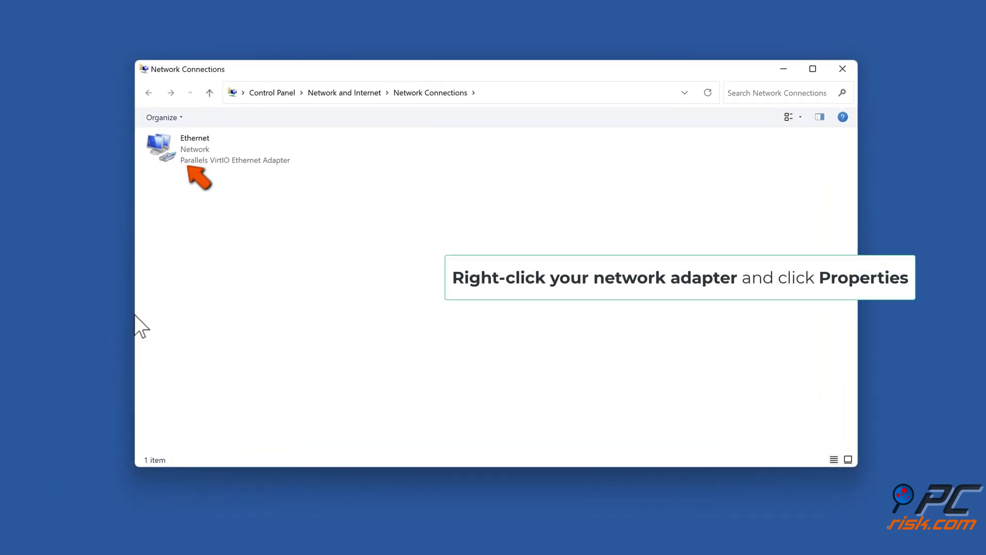
- Open the Internet Protocol Version 4 (TCP/IPv4) properties of the Ethernet adapter
{"action": "right_click", "coordinate": [199, 162]}
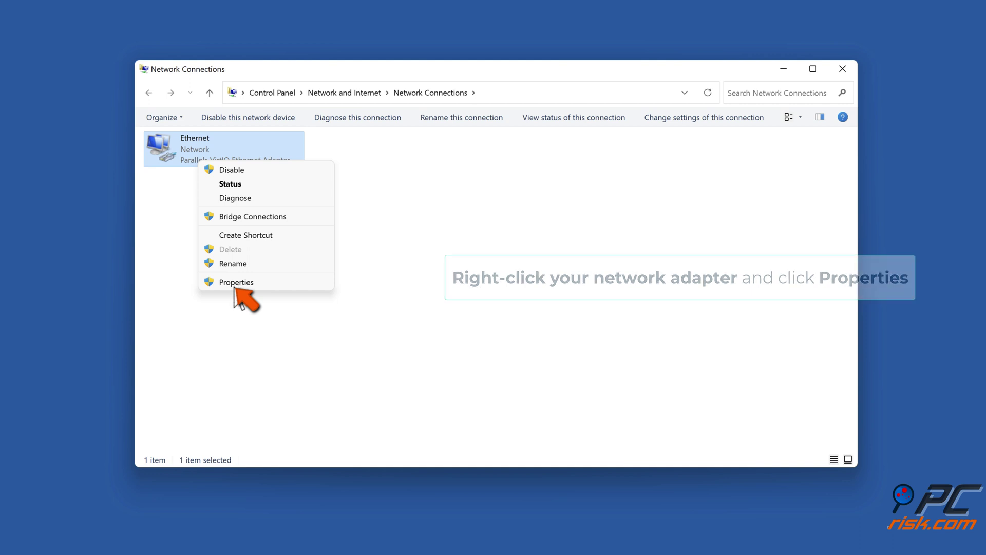
{"action": "left_click", "coordinate": [236, 282]}
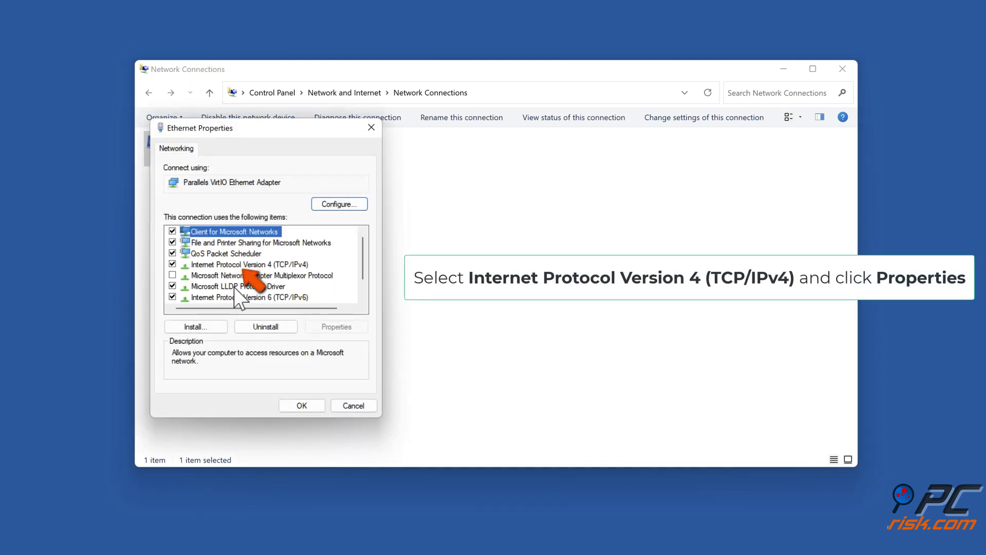
{"action": "left_click", "coordinate": [245, 266]}
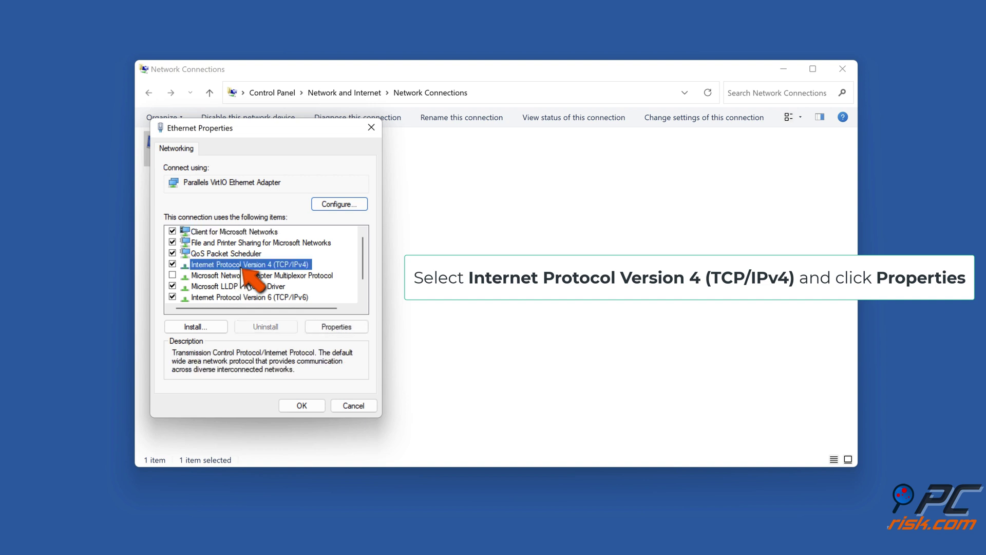
{"action": "left_click", "coordinate": [336, 327]}
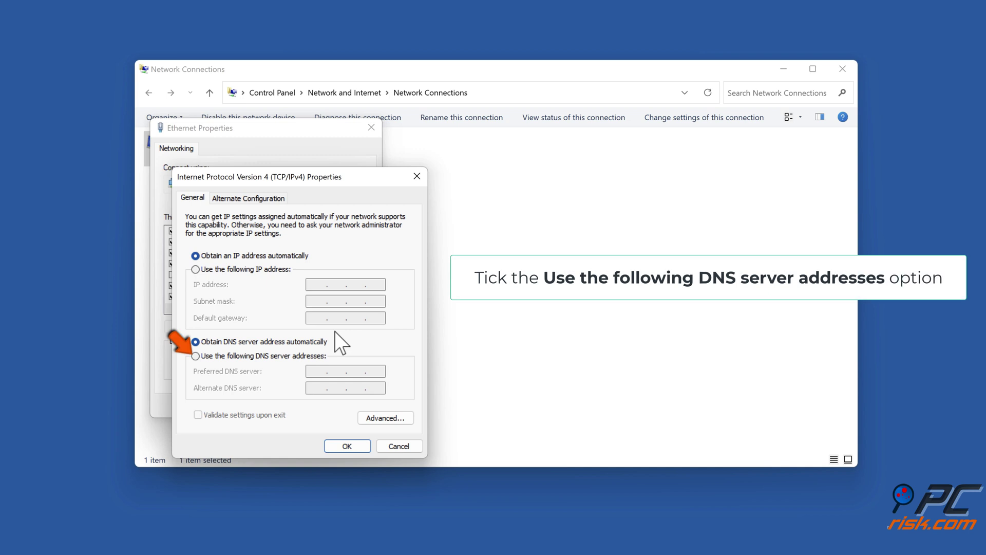
- Set the Ethernet DNS servers to 1.1.1.1 and 1.0.0.1 and close its properties
{"action": "left_click", "coordinate": [196, 356]}
{"action": "left_click", "coordinate": [313, 391]}
{"action": "type", "text": "1 . 0 . 0 ."}
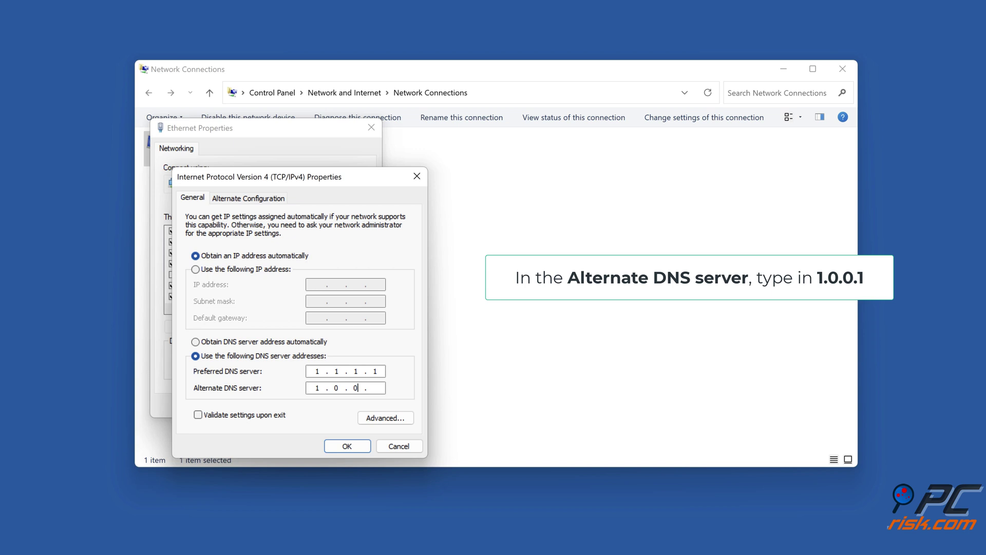
{"action": "type", "text": "1"}
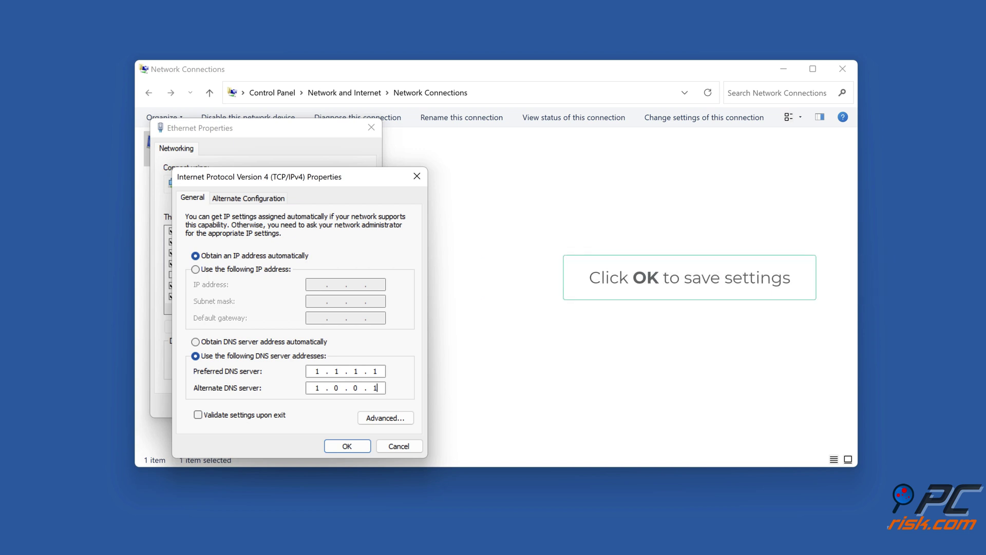
{"action": "left_click", "coordinate": [347, 446]}
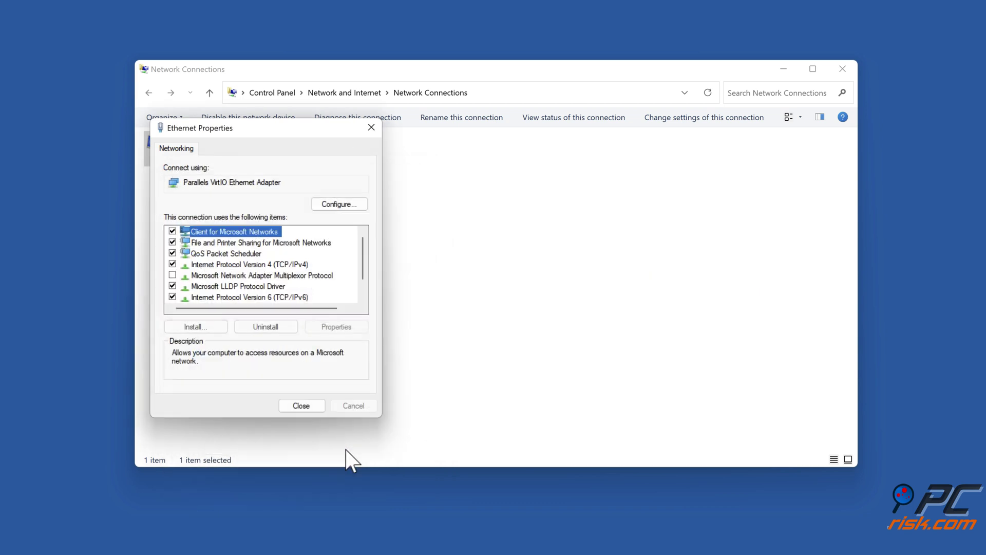
{"action": "left_click", "coordinate": [301, 406]}
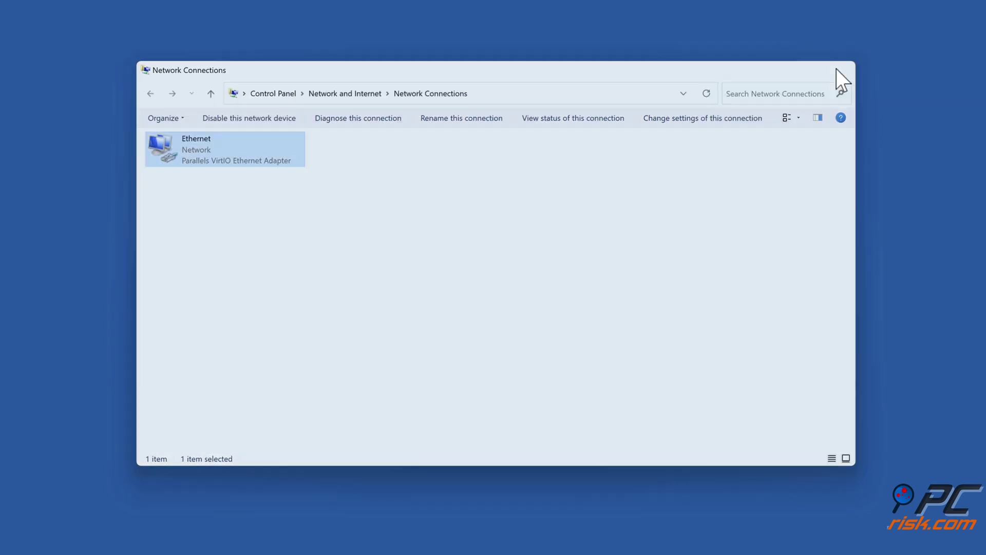
- Close Network Connections and restart the PC from the Start menu
{"action": "left_click", "coordinate": [840, 69]}
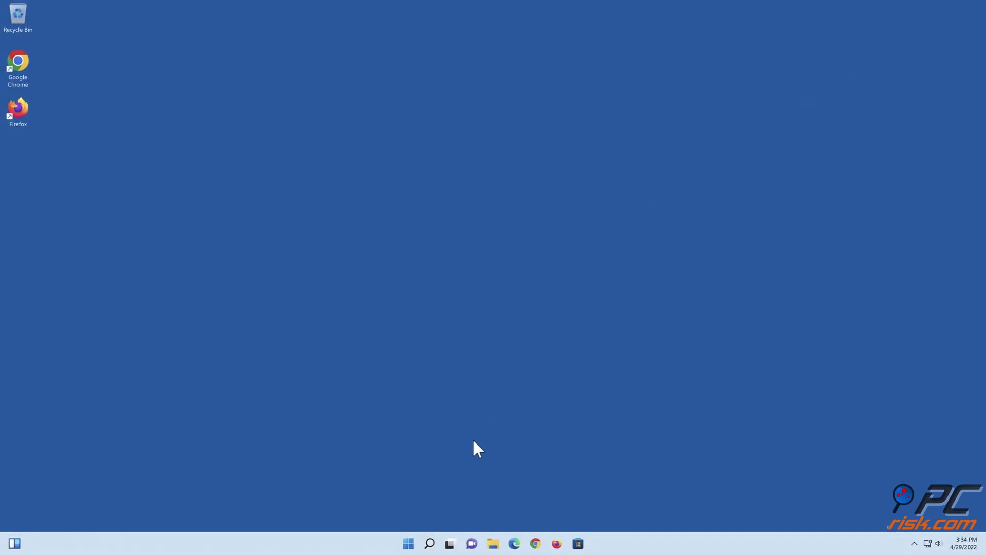
{"action": "left_click", "coordinate": [408, 544]}
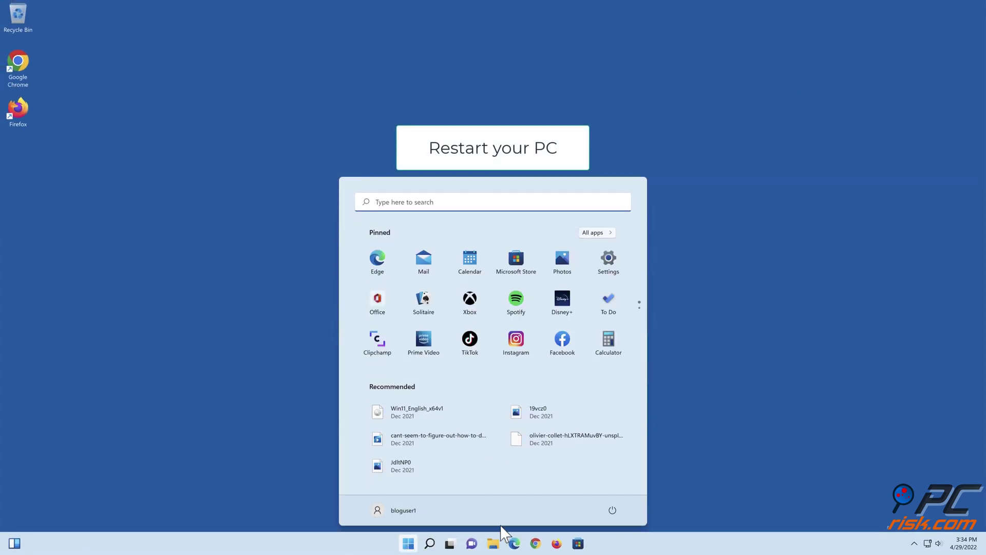
{"action": "left_click", "coordinate": [614, 511]}
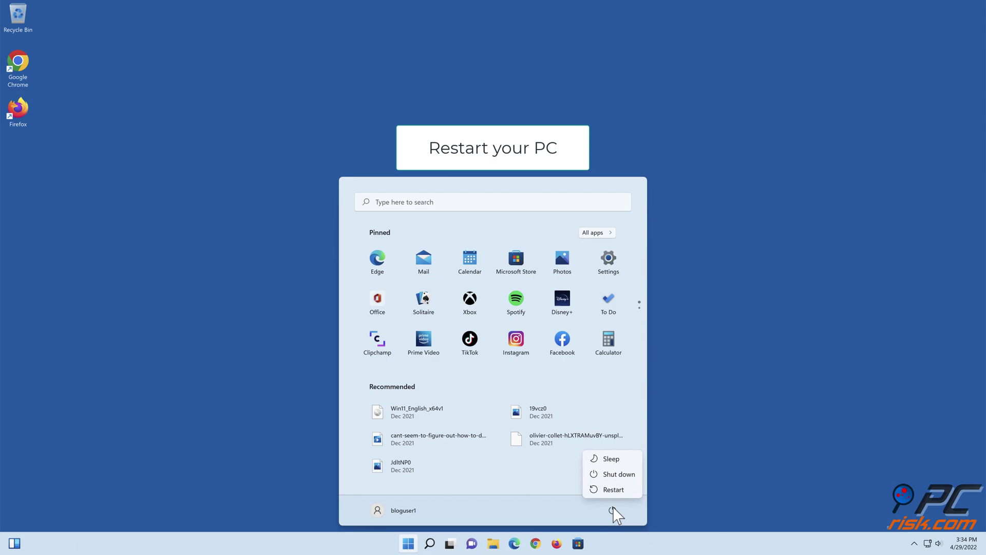
{"action": "left_click", "coordinate": [614, 490]}
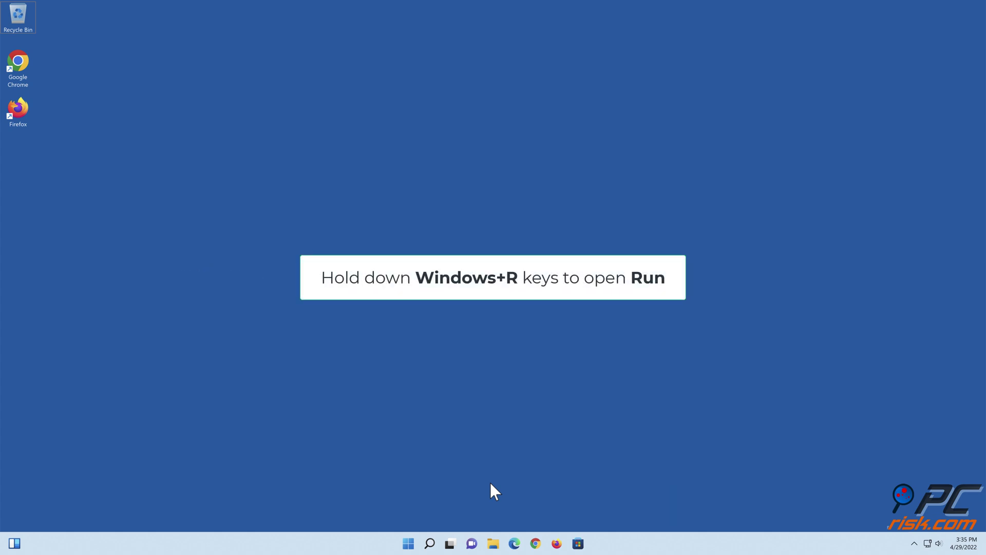
- In an admin cmd, run netsh winsock/ip resets and ipconfig /release, /renew, /flushdns
{"action": "key", "text": "super+r"}
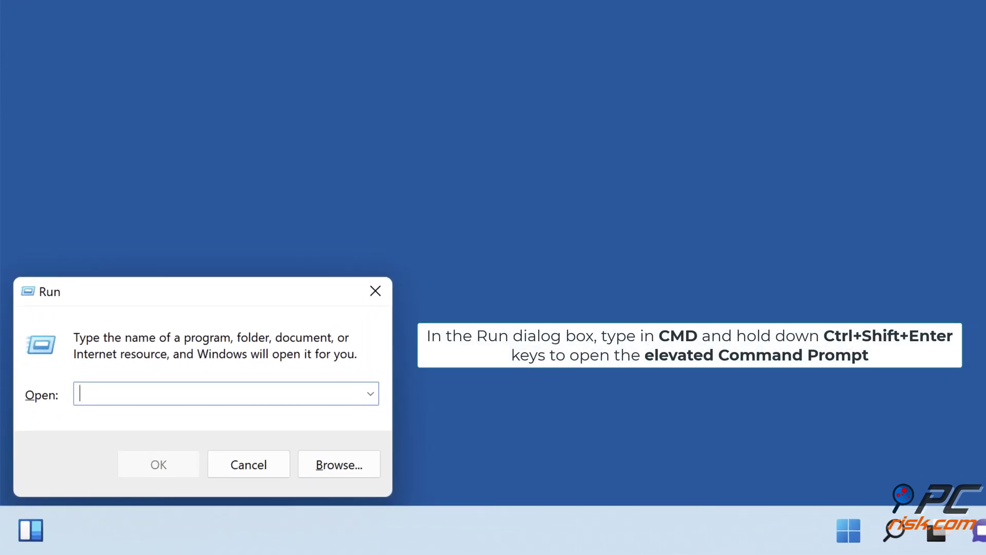
{"action": "type", "text": "cm"}
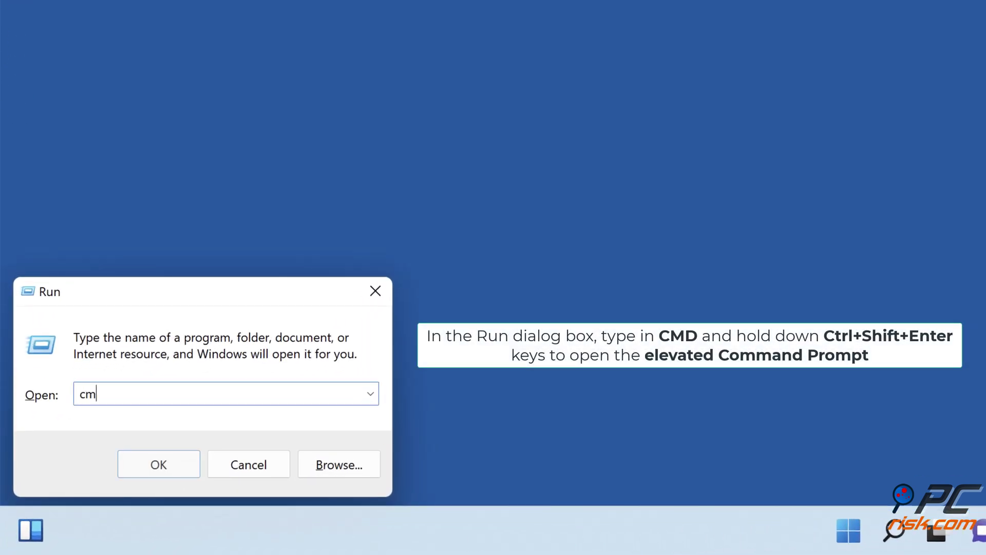
{"action": "type", "text": "d"}
{"action": "key", "text": "ctrl+shift+Return"}
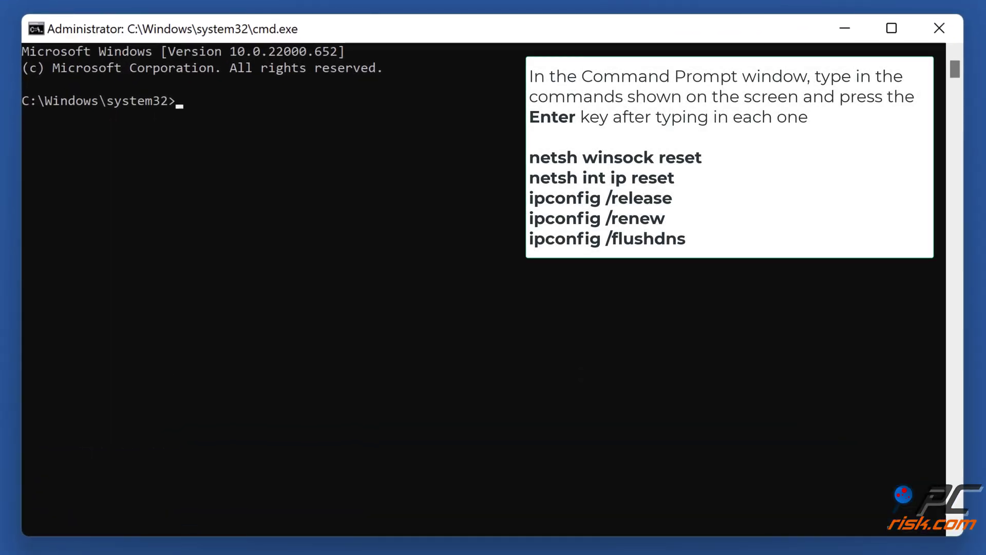
{"action": "type", "text": "netsh winsock reset"}
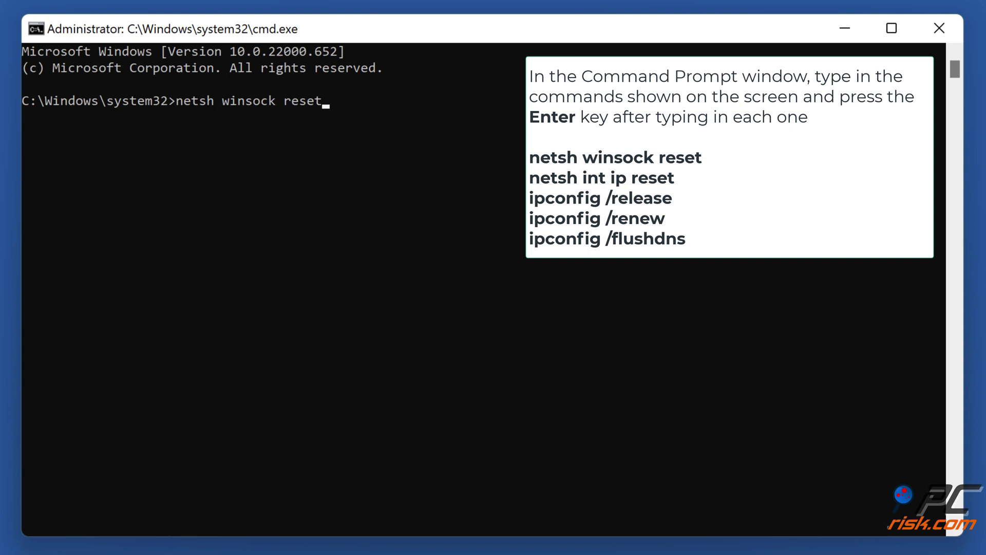
{"action": "key", "text": "Return"}
{"action": "type", "text": "ets"}
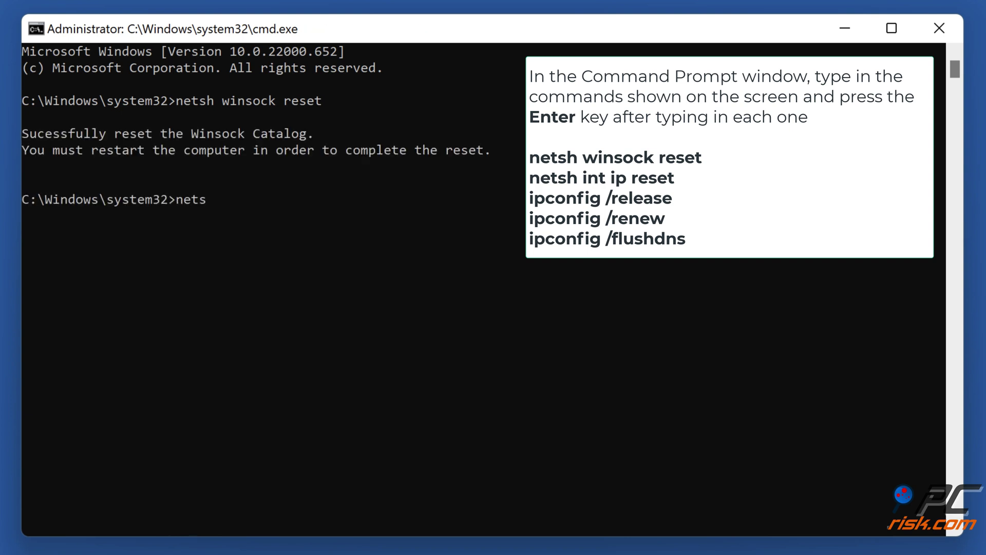
{"action": "type", "text": "h int ip reset"}
{"action": "key", "text": "Return"}
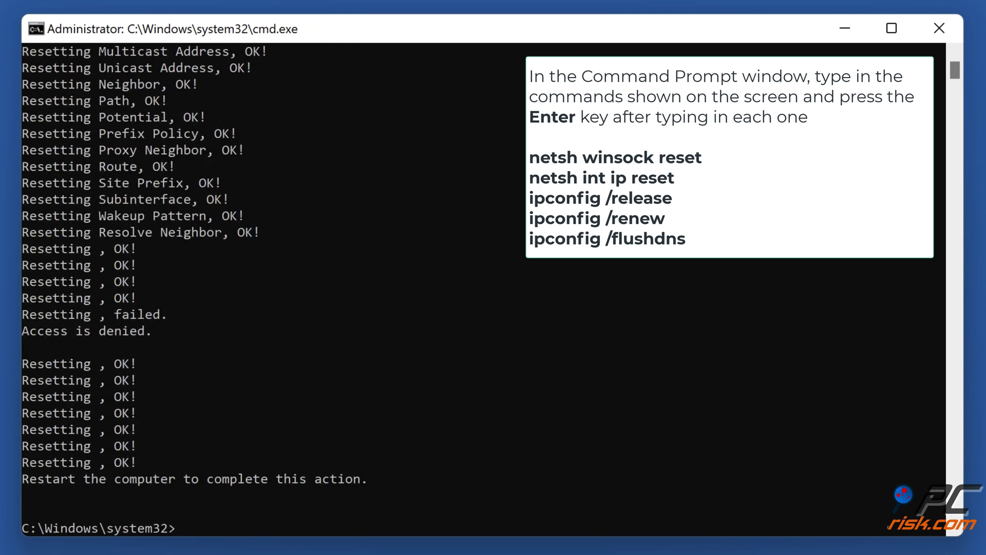
{"action": "type", "text": "ipconfig /release"}
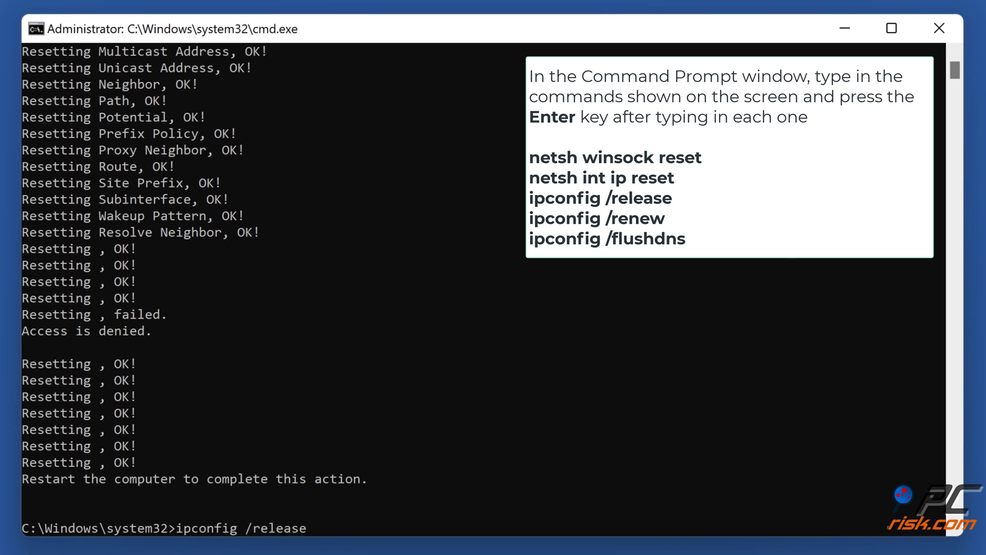
{"action": "key", "text": "Return"}
{"action": "type", "text": "ipconfig"}
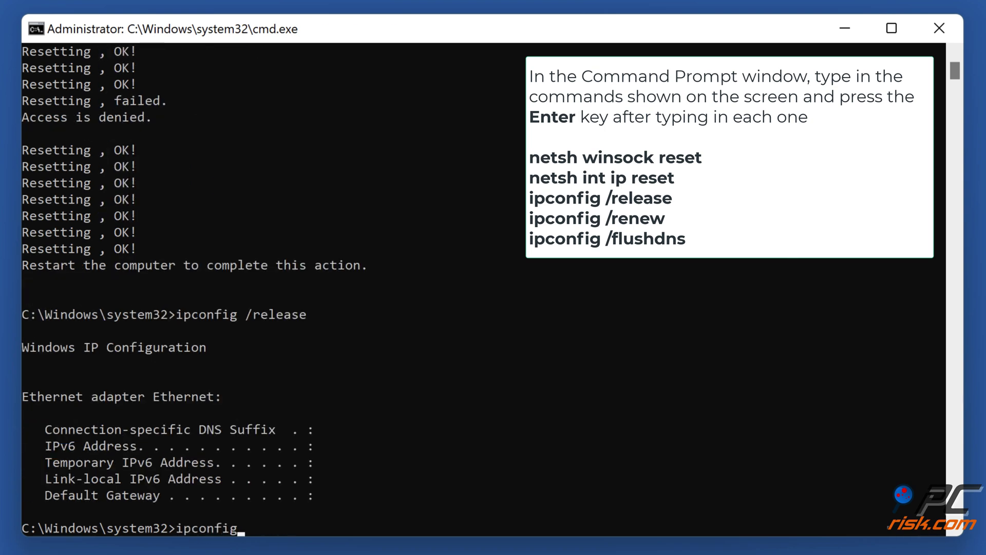
{"action": "type", "text": " /renew"}
{"action": "key", "text": "Return"}
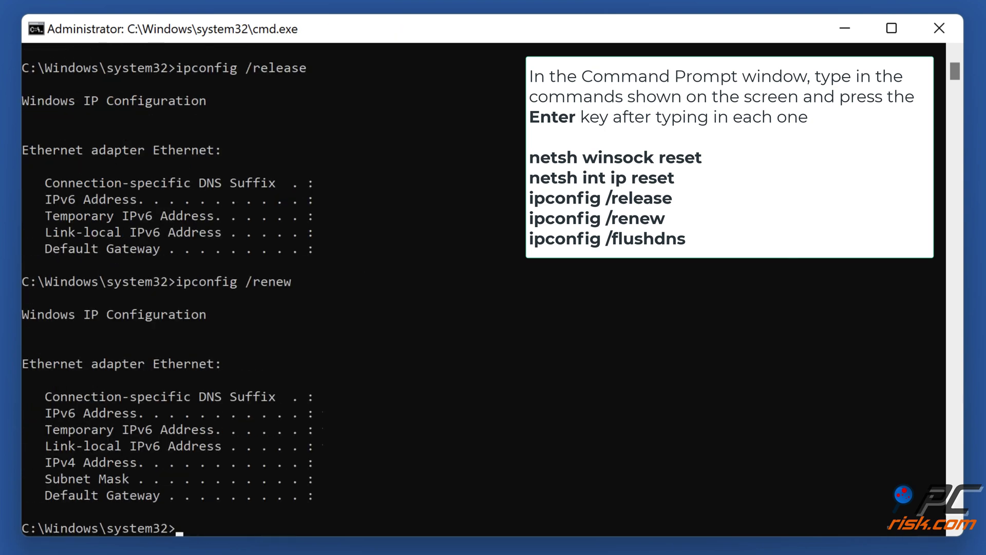
{"action": "type", "text": "ipconfig /flushdns"}
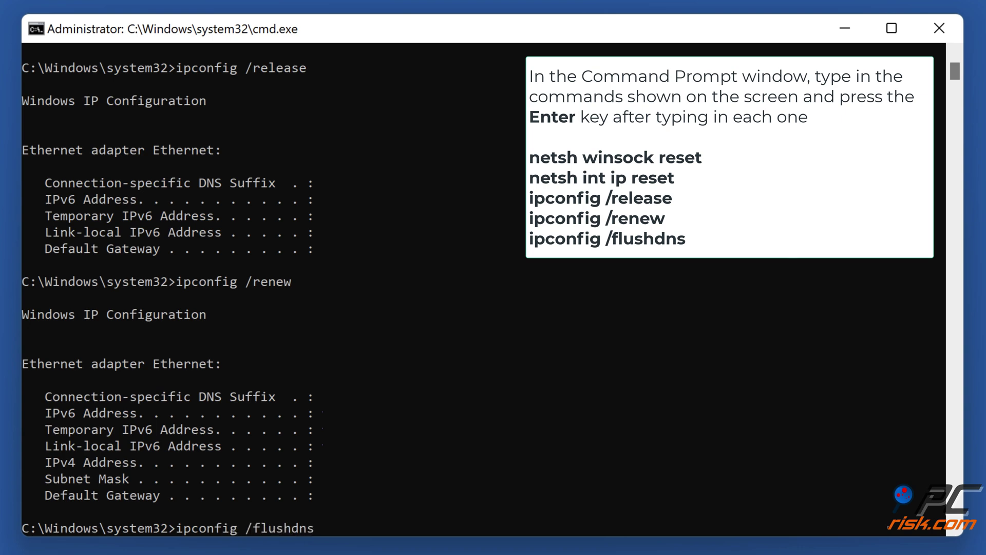
{"action": "key", "text": "Return"}
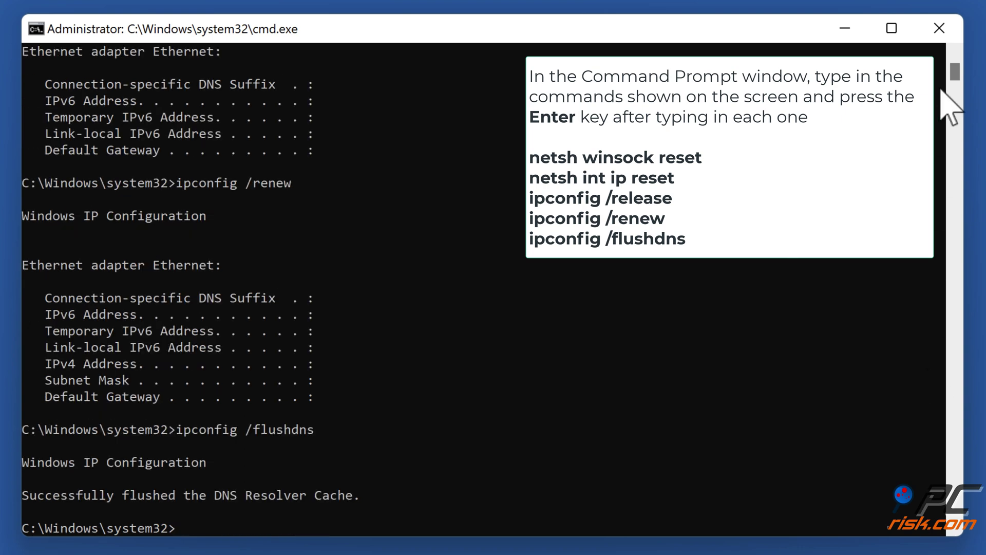
- Close Command Prompt and restart Windows from the Start menu
{"action": "left_click", "coordinate": [939, 28]}
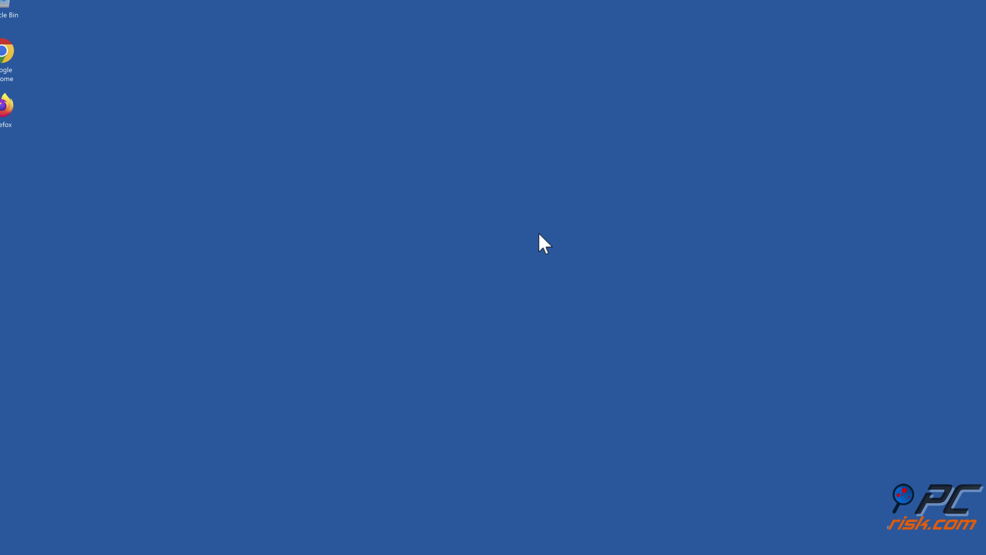
{"action": "left_click", "coordinate": [410, 544]}
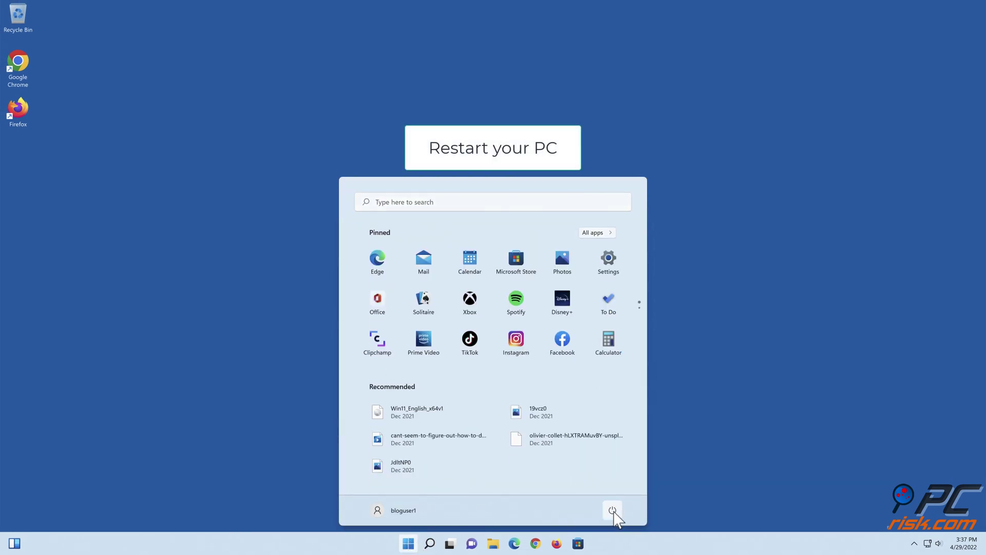
{"action": "left_click", "coordinate": [614, 511]}
{"action": "left_click", "coordinate": [614, 490]}
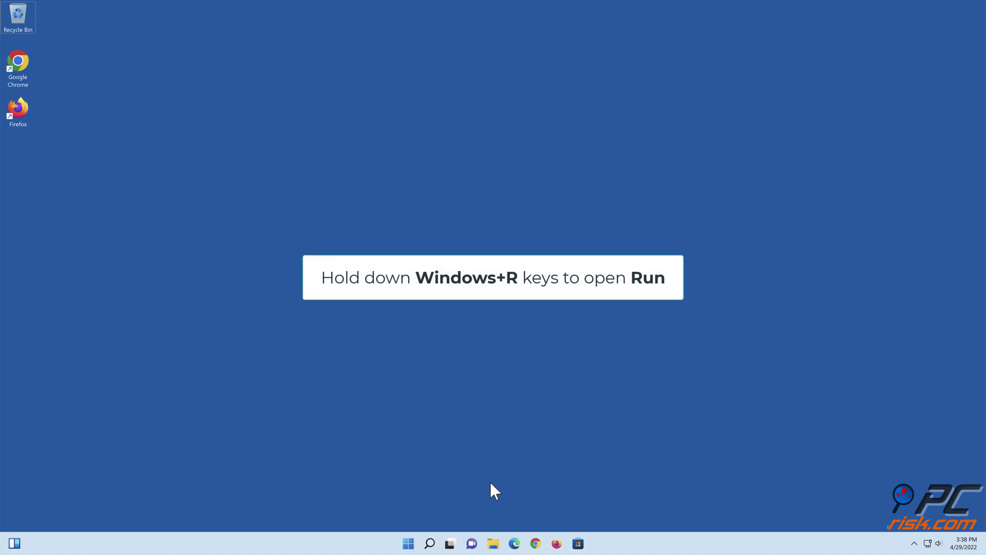
- Launch cmd from the Run dialog as administrator
{"action": "key", "text": "super+r"}
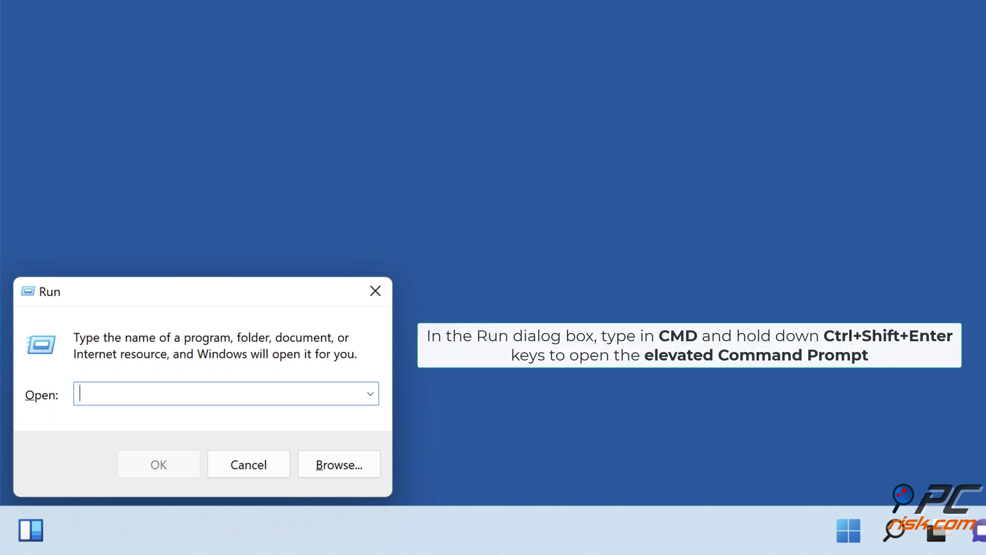
{"action": "type", "text": "cmd"}
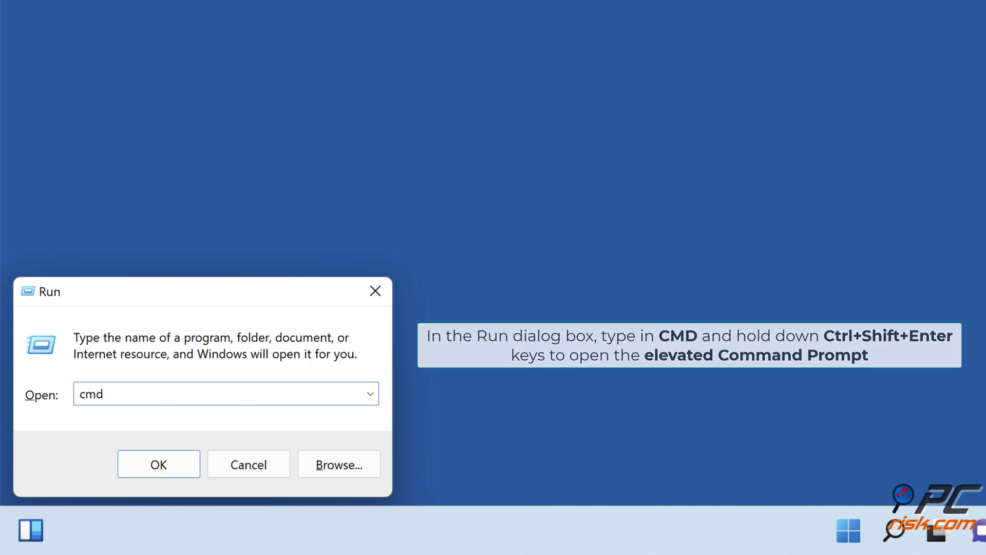
{"action": "key", "text": "ctrl+shift+Return"}
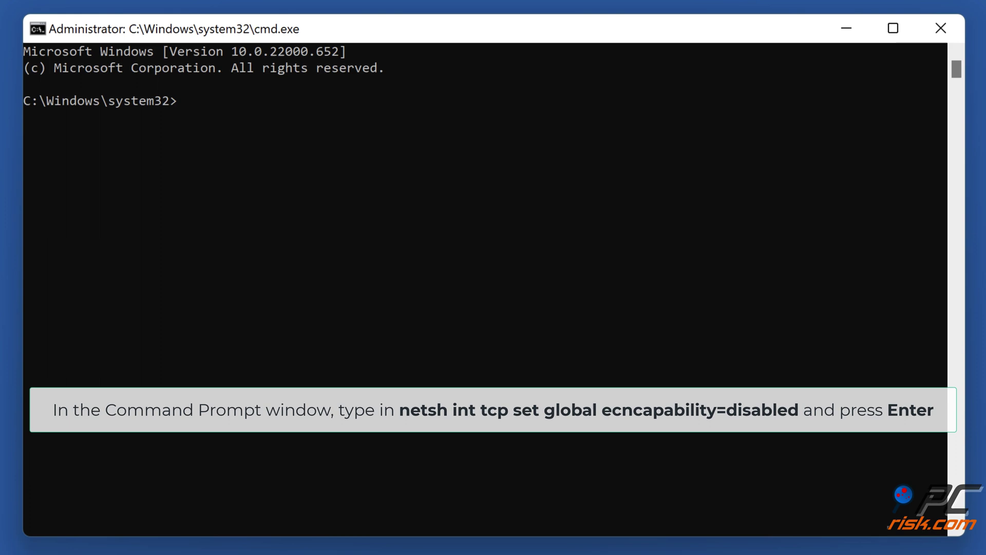
{"action": "type", "text": "net"}
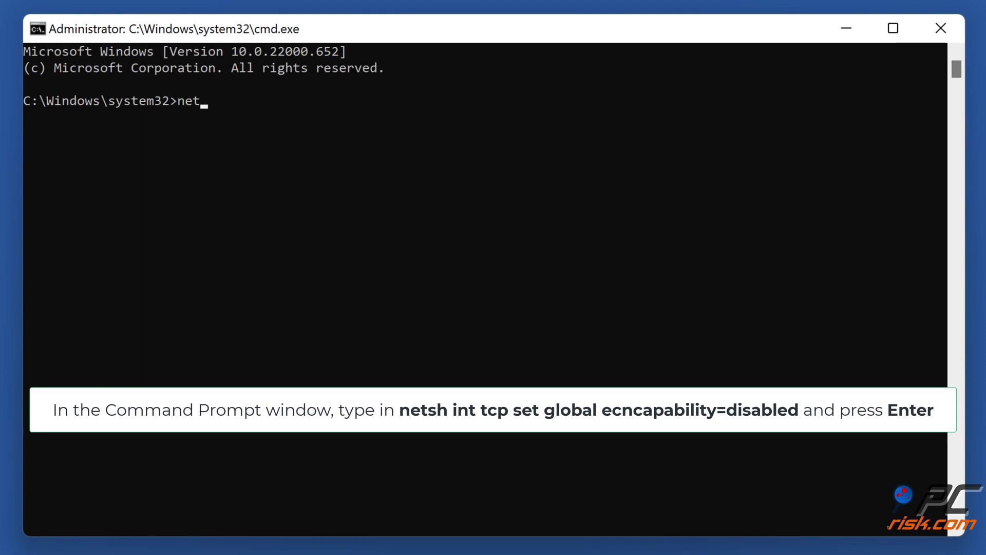
{"action": "type", "text": "sh int tcp set global"}
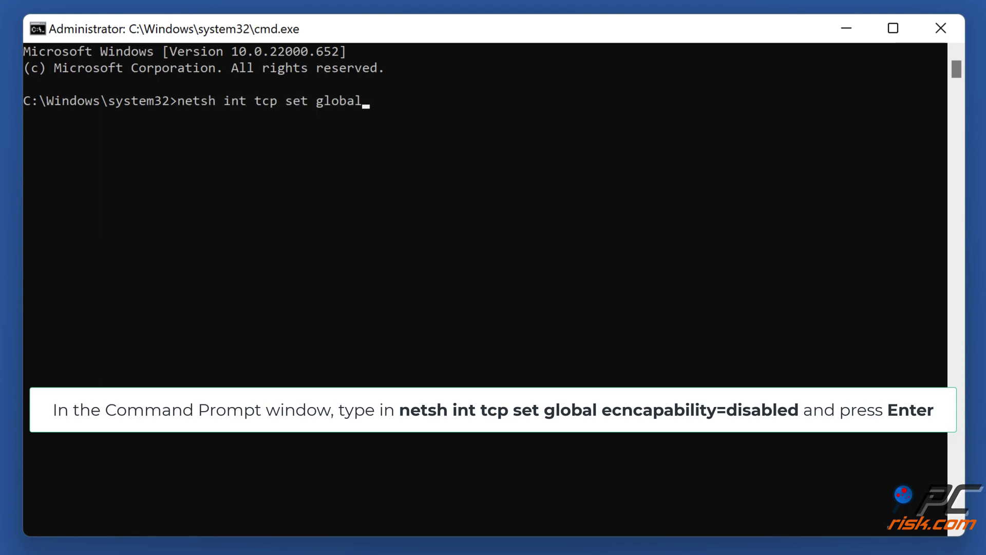
{"action": "type", "text": " ecncapab"}
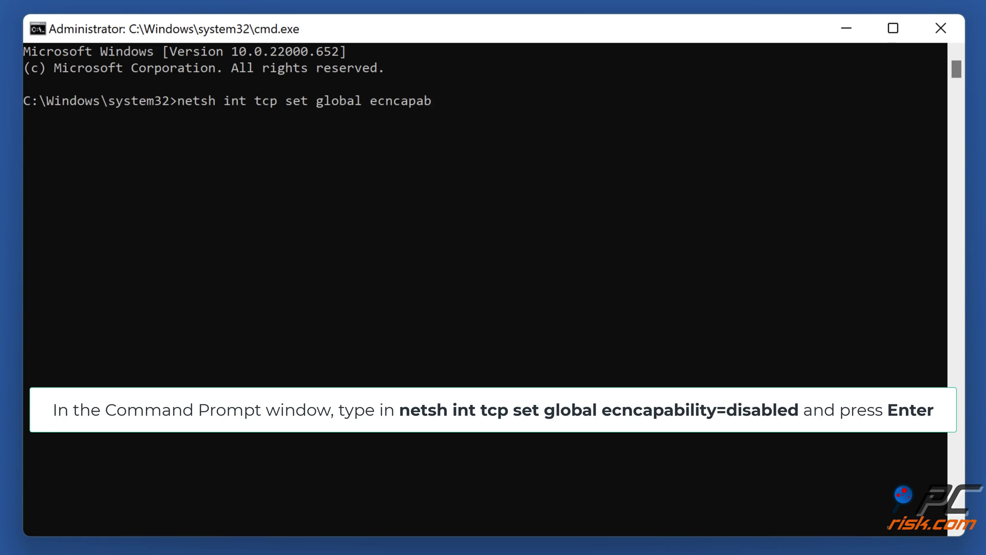
{"action": "type", "text": "ility=disabled"}
- Run netsh ecncapability=disabled, then =enabled, both returning Ok, and close Command Prompt
{"action": "key", "text": "Return"}
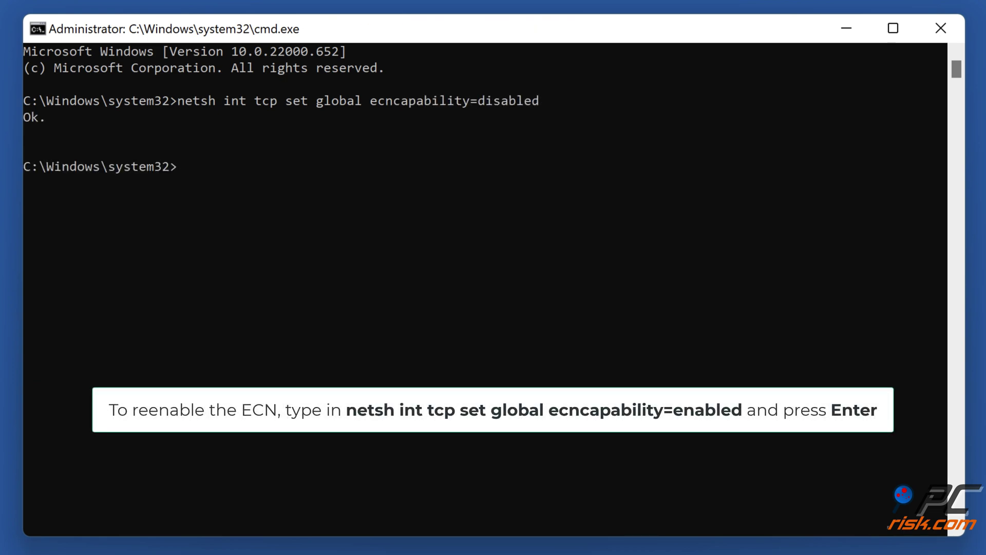
{"action": "type", "text": "netsh int "}
{"action": "type", "text": "tcp set global"}
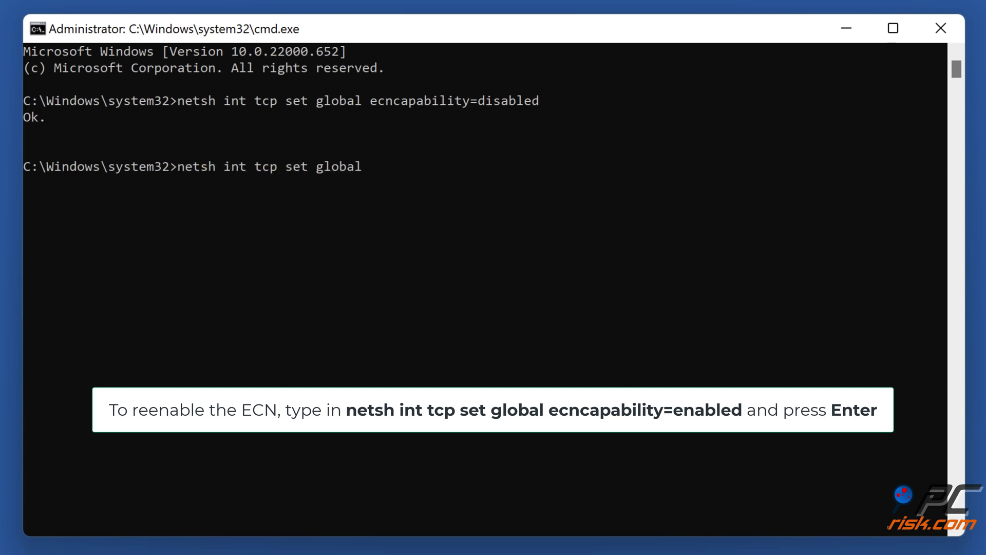
{"action": "type", "text": " ecncapability="}
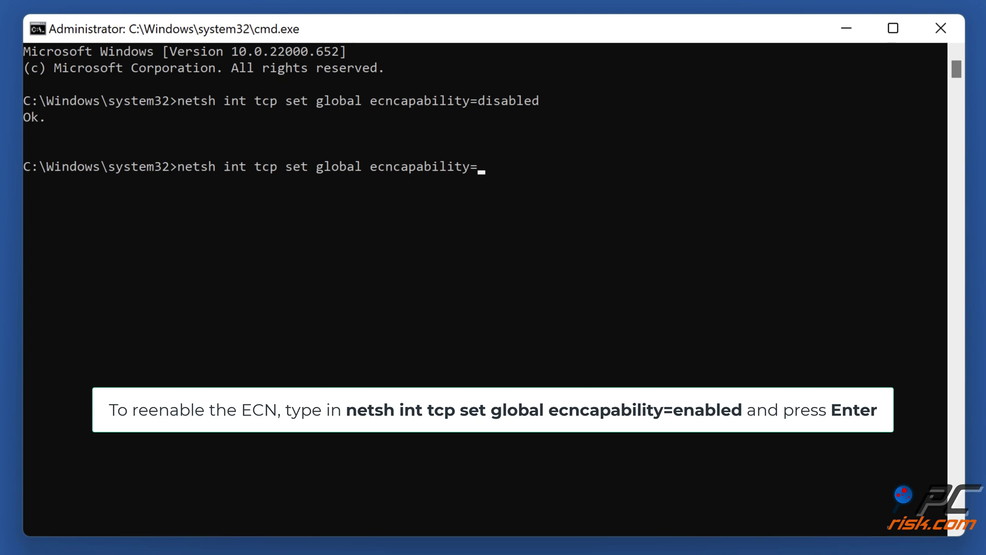
{"action": "type", "text": "enabled"}
{"action": "key", "text": "Return"}
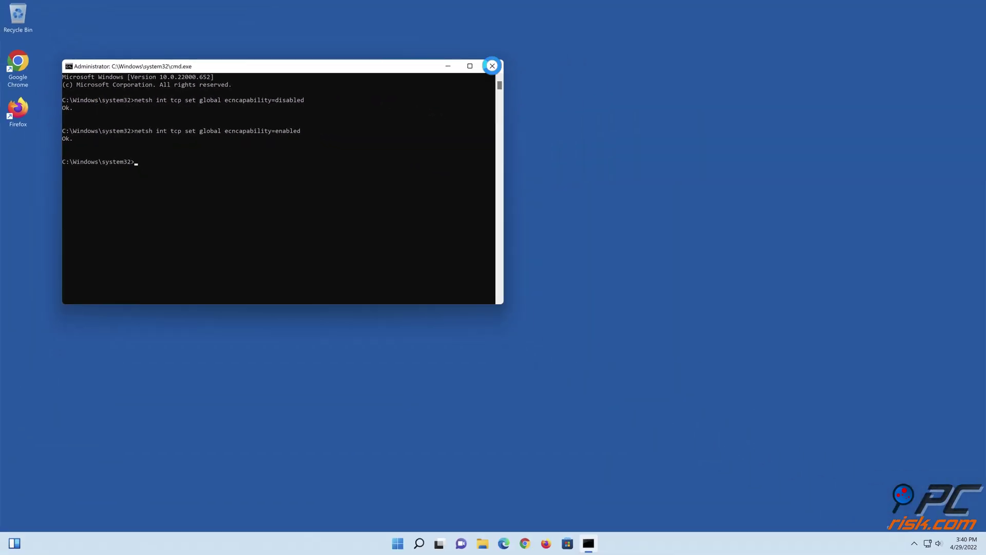
{"action": "left_click", "coordinate": [497, 65]}
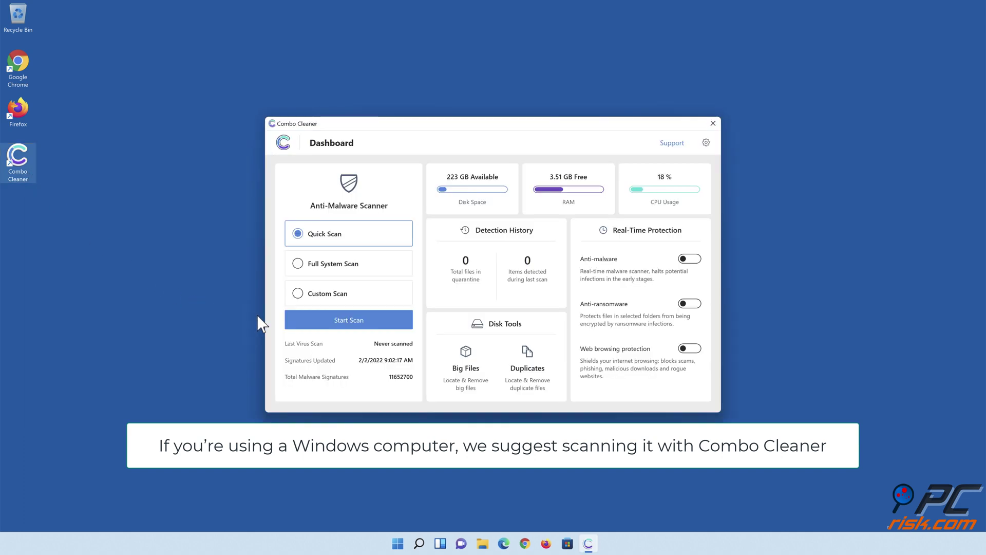
- Run a quick scan, quarantine the 323 detected items, and enable real-time anti-malware protection
{"action": "left_click", "coordinate": [348, 323]}
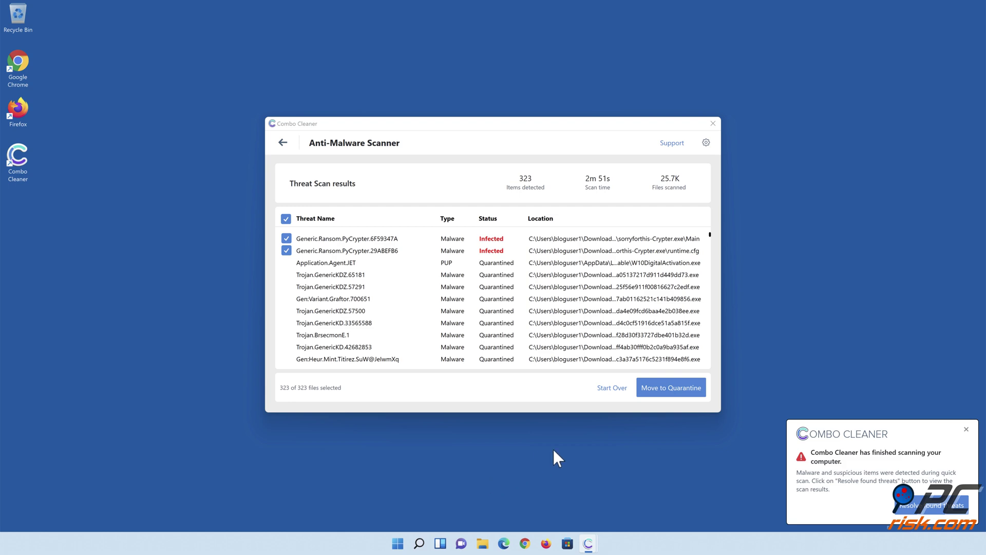
{"action": "left_click", "coordinate": [672, 393]}
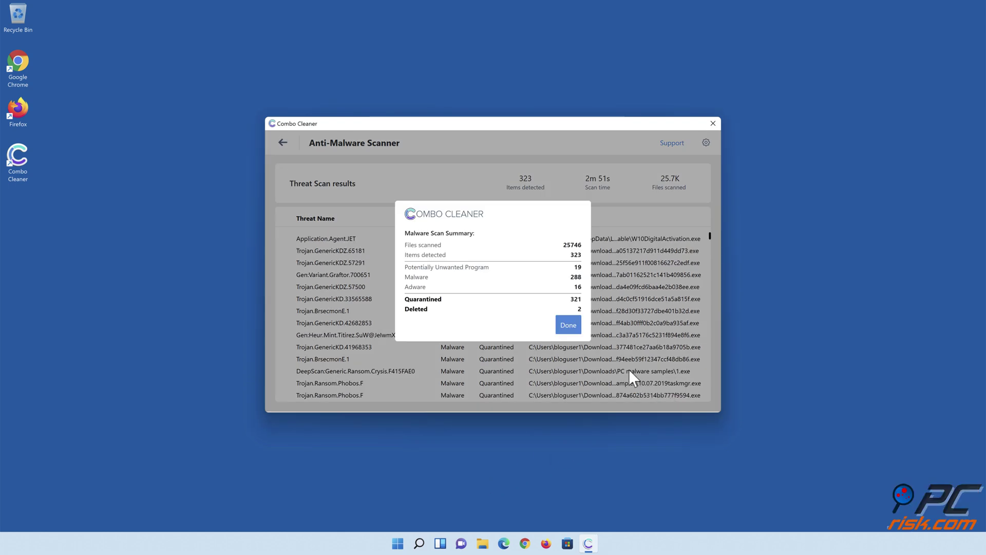
{"action": "left_click", "coordinate": [567, 329]}
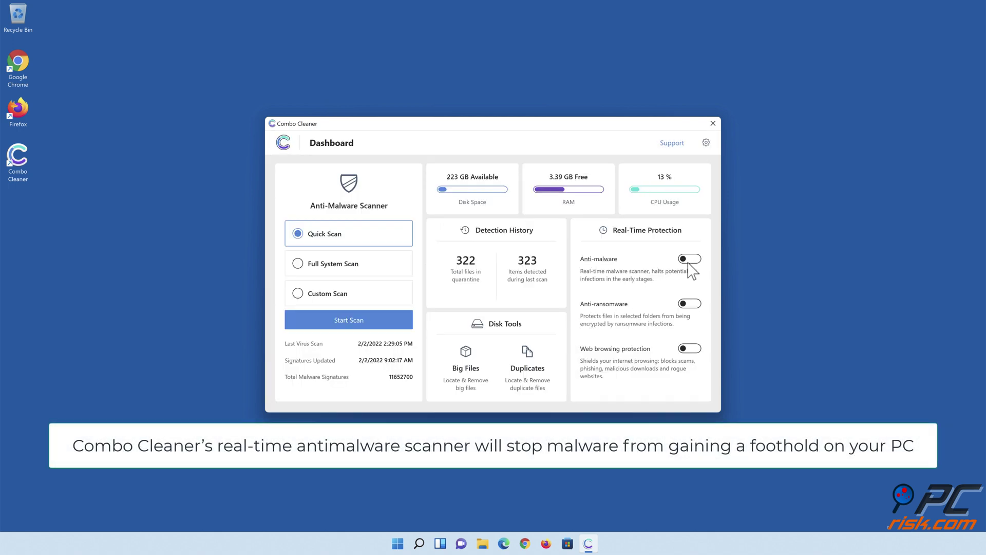
{"action": "left_click", "coordinate": [690, 259]}
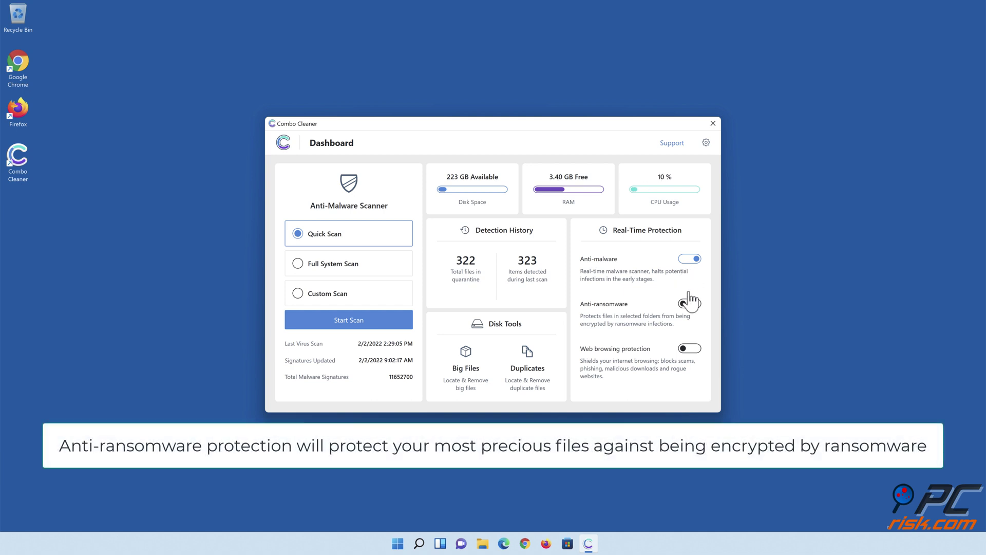
- Enable anti-ransomware protection for Libraries > Documents and return to the dashboard
{"action": "left_click", "coordinate": [690, 304]}
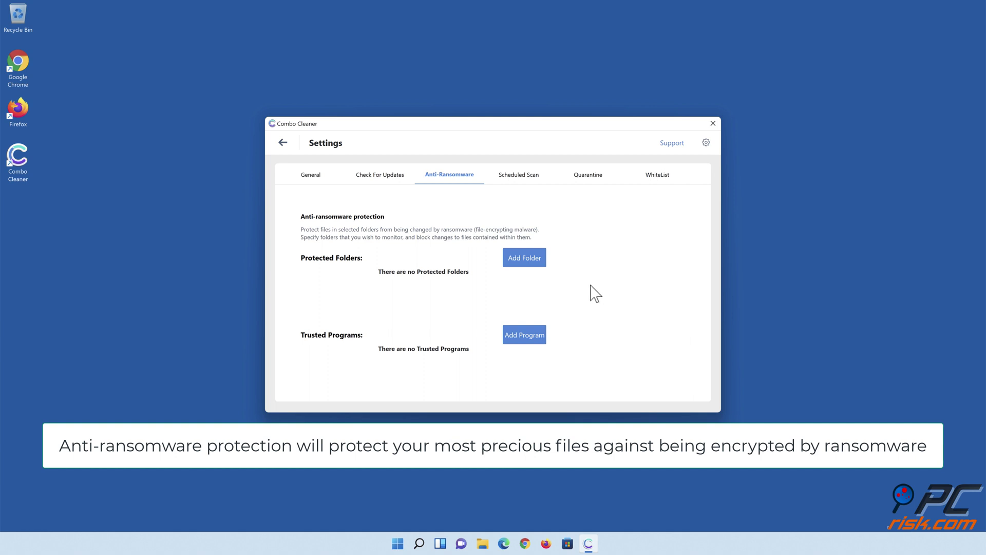
{"action": "left_click", "coordinate": [525, 259]}
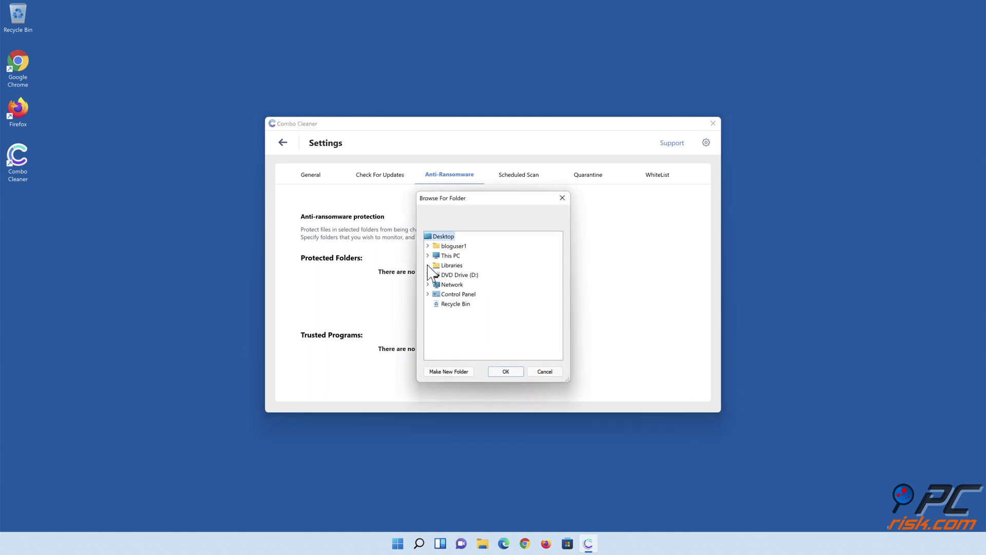
{"action": "left_click", "coordinate": [428, 265]}
{"action": "left_click", "coordinate": [437, 284]}
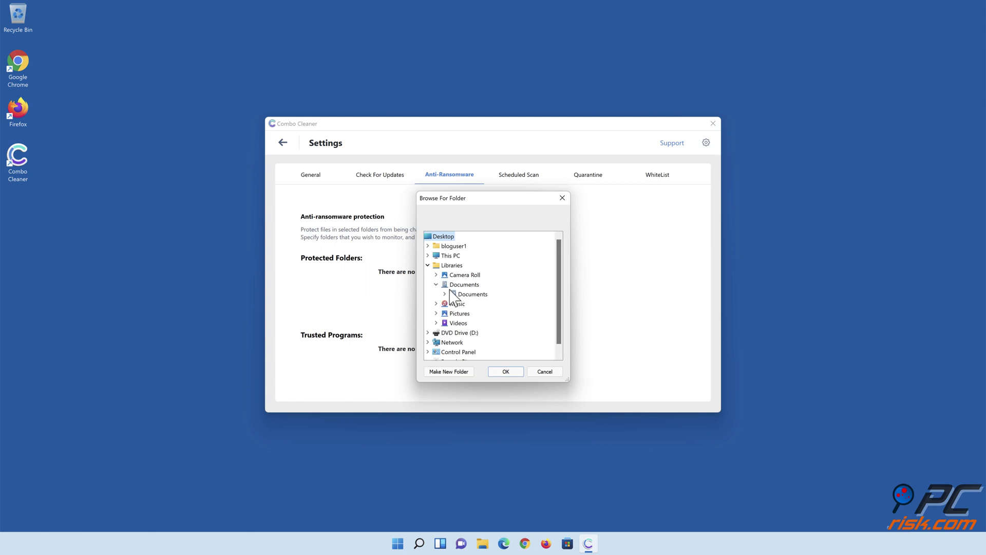
{"action": "left_click", "coordinate": [472, 295]}
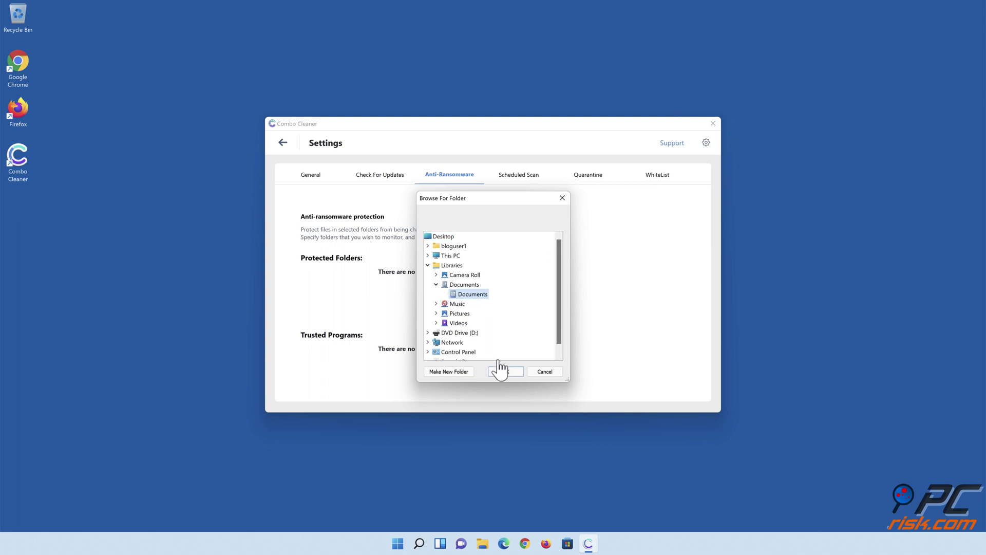
{"action": "left_click", "coordinate": [506, 372]}
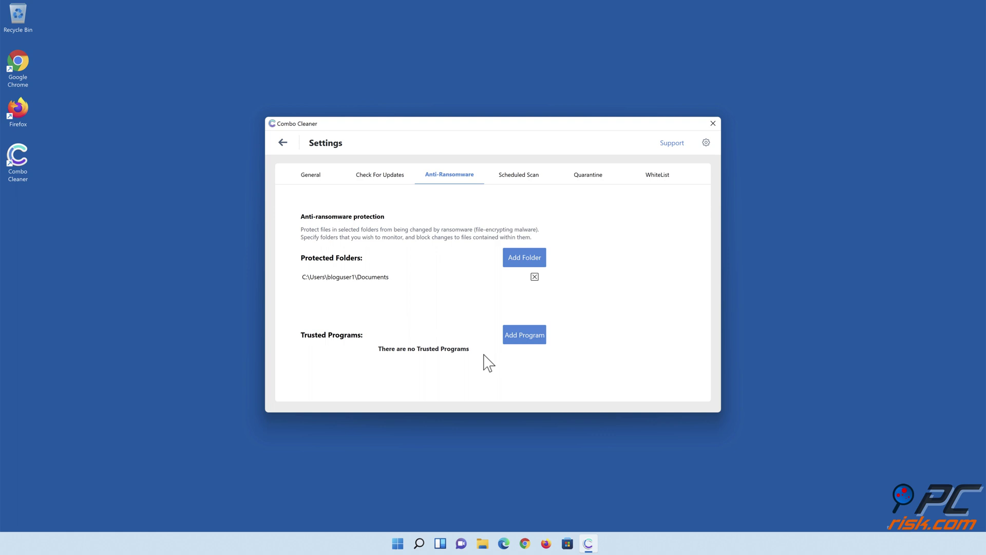
{"action": "left_click", "coordinate": [283, 143]}
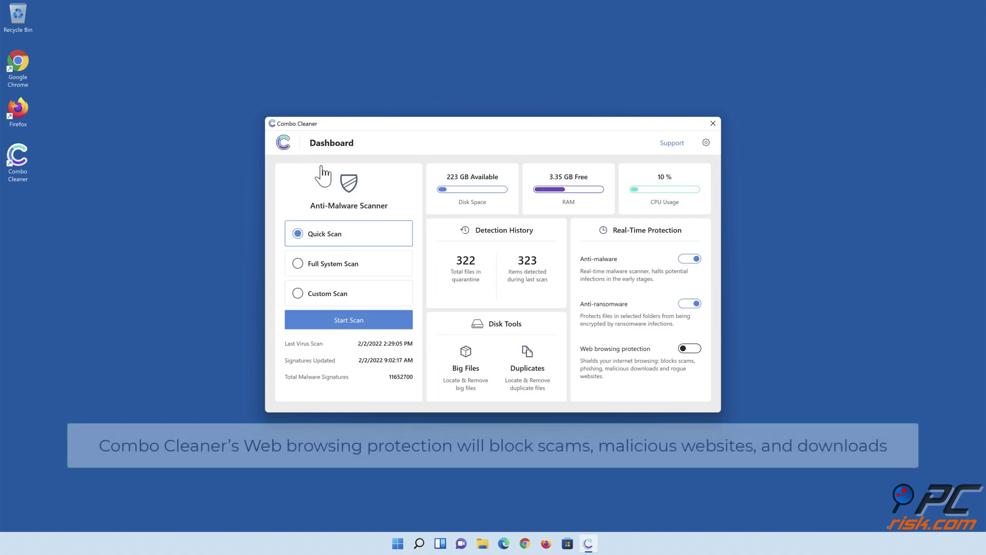
- Enable web browsing protection and close the Combo Cleaner window
{"action": "left_click", "coordinate": [689, 349]}
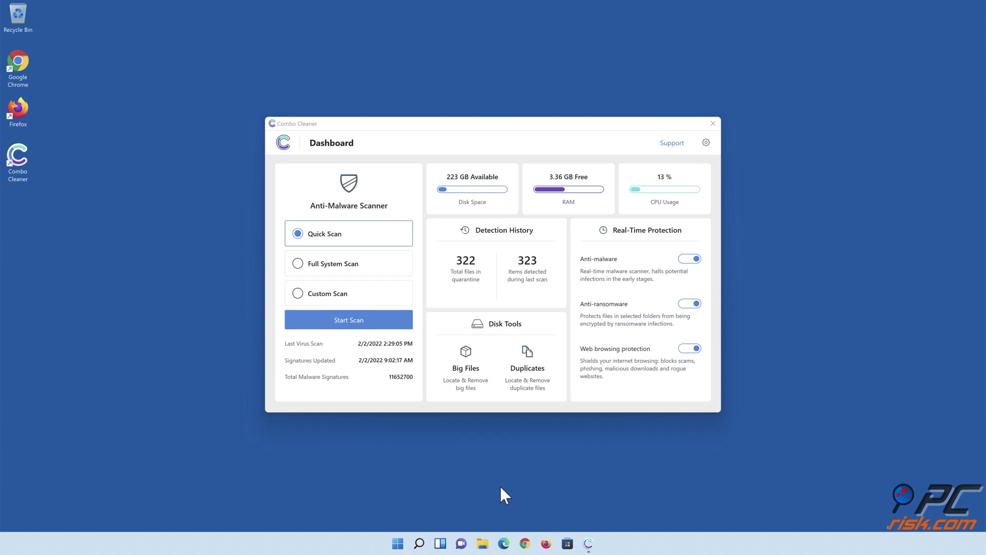
{"action": "left_click", "coordinate": [712, 124]}
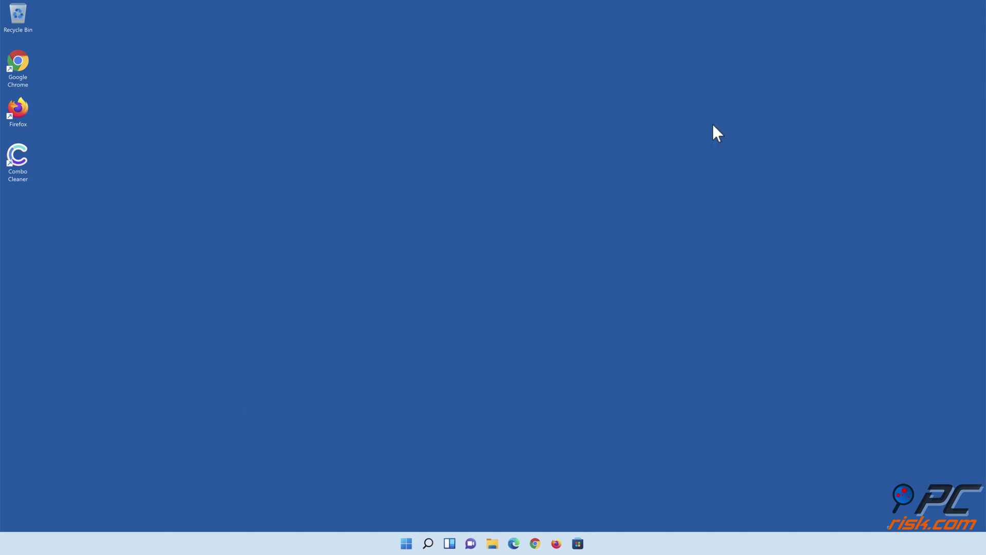